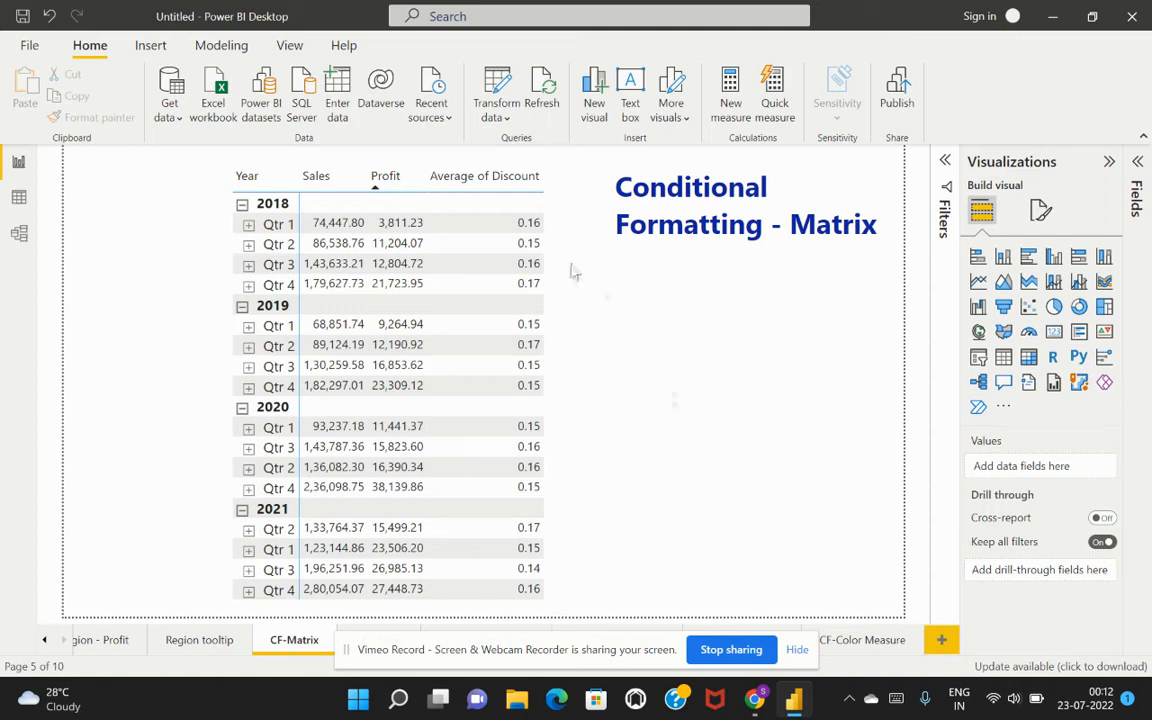
{"action": "left_click", "coordinate": [546, 154]}
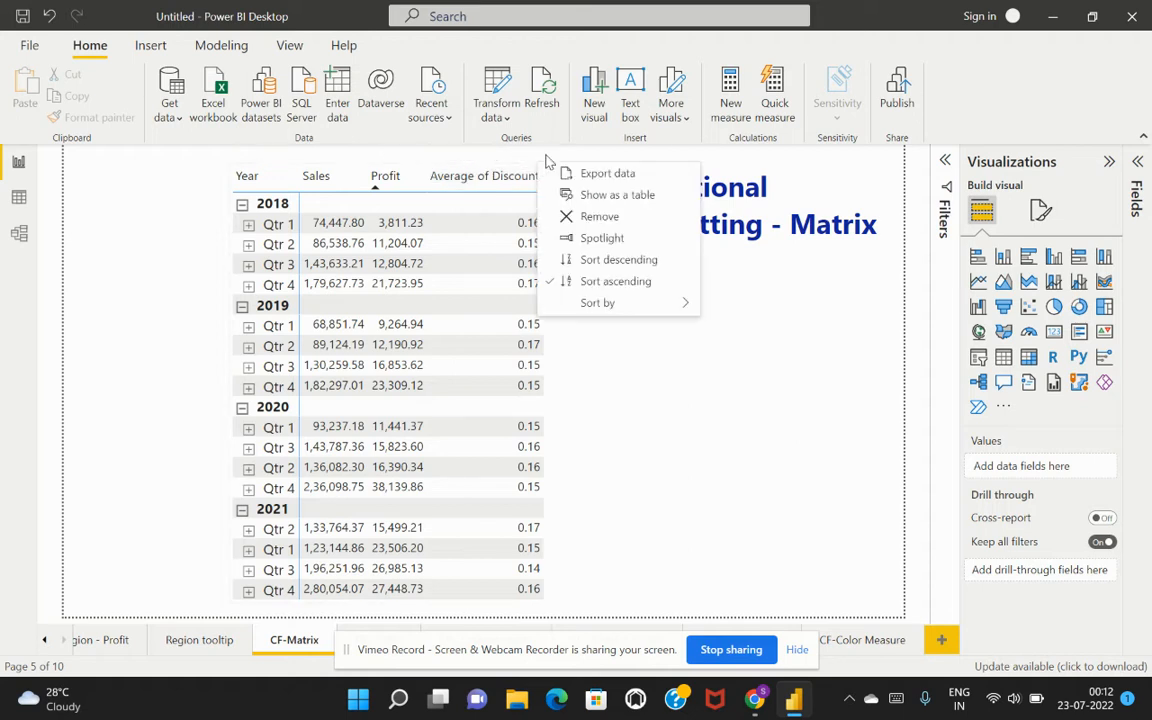
{"action": "key", "text": "Escape"}
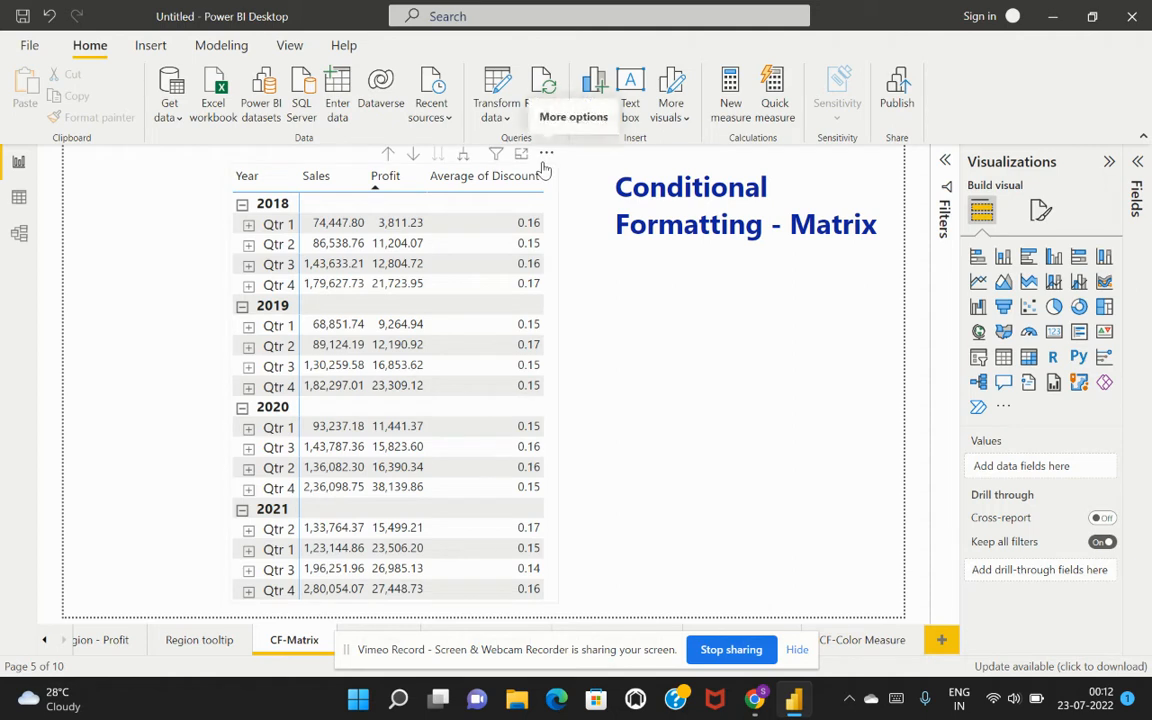
{"action": "left_click", "coordinate": [546, 153]}
{"action": "left_click", "coordinate": [468, 142]}
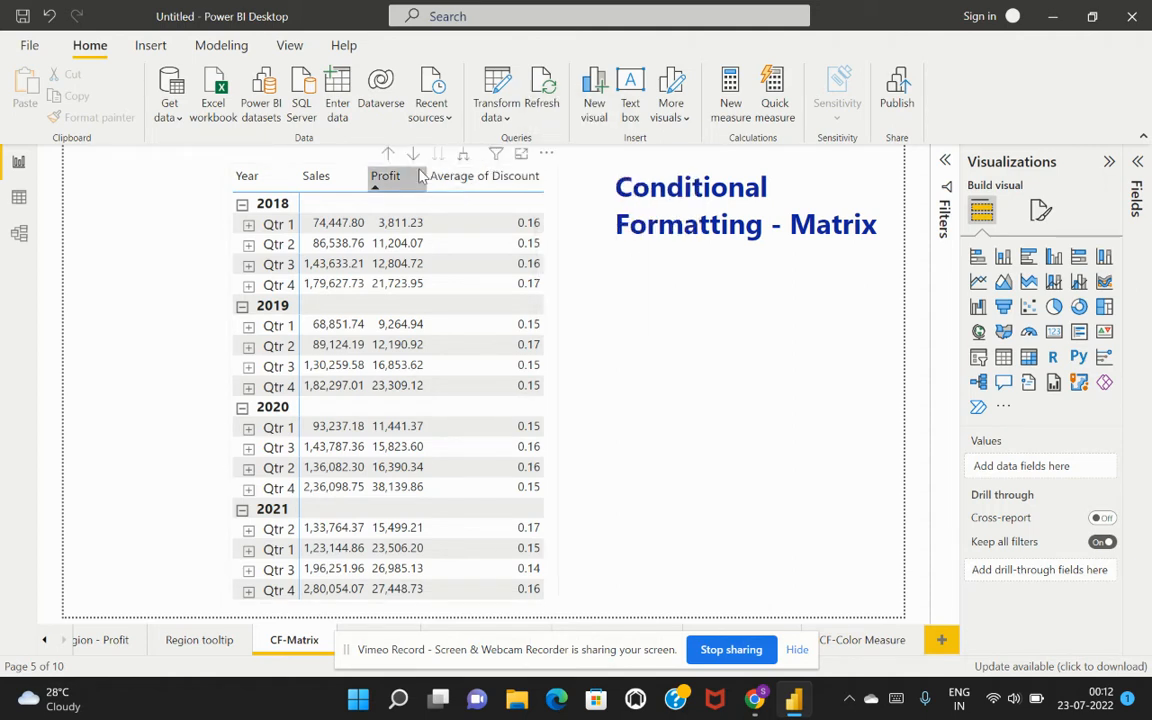
Step: Sort the matrix by Sales in descending order
{"action": "left_click", "coordinate": [346, 186]}
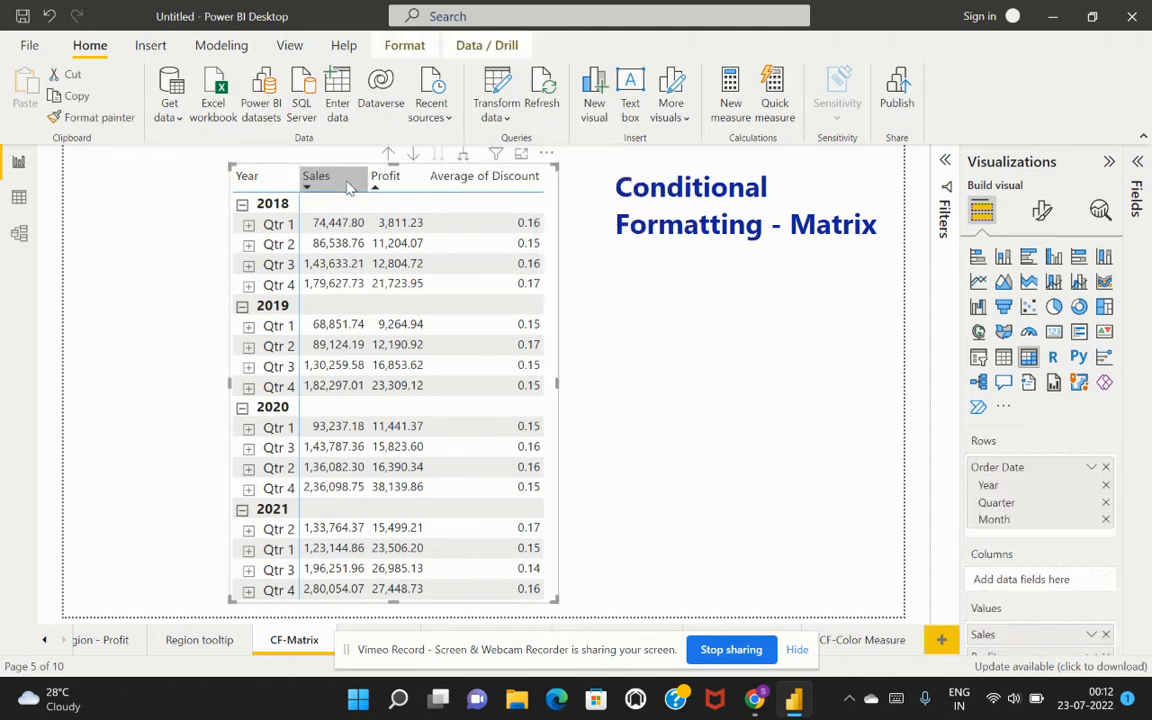
{"action": "left_click", "coordinate": [348, 186]}
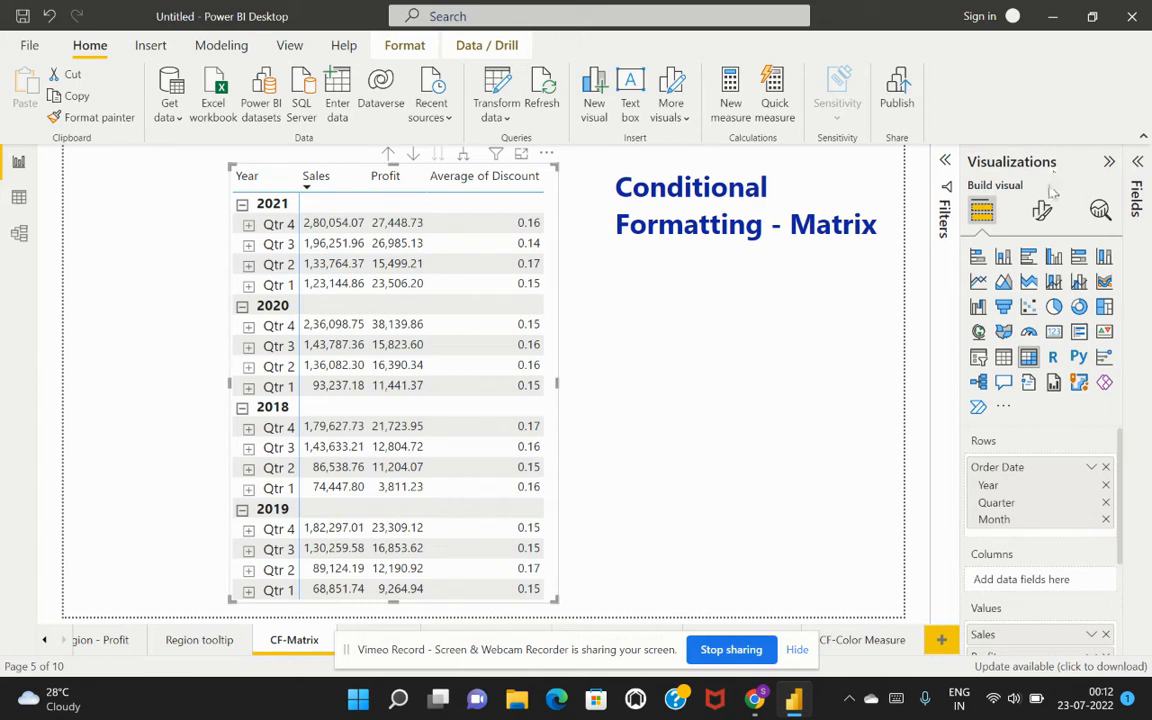
Step: Open the background color conditional formatting settings for the matrix's Sales values, keeping the Gradient format style
{"action": "scroll", "coordinate": [1033, 491], "scroll_direction": "down", "scroll_amount": 1}
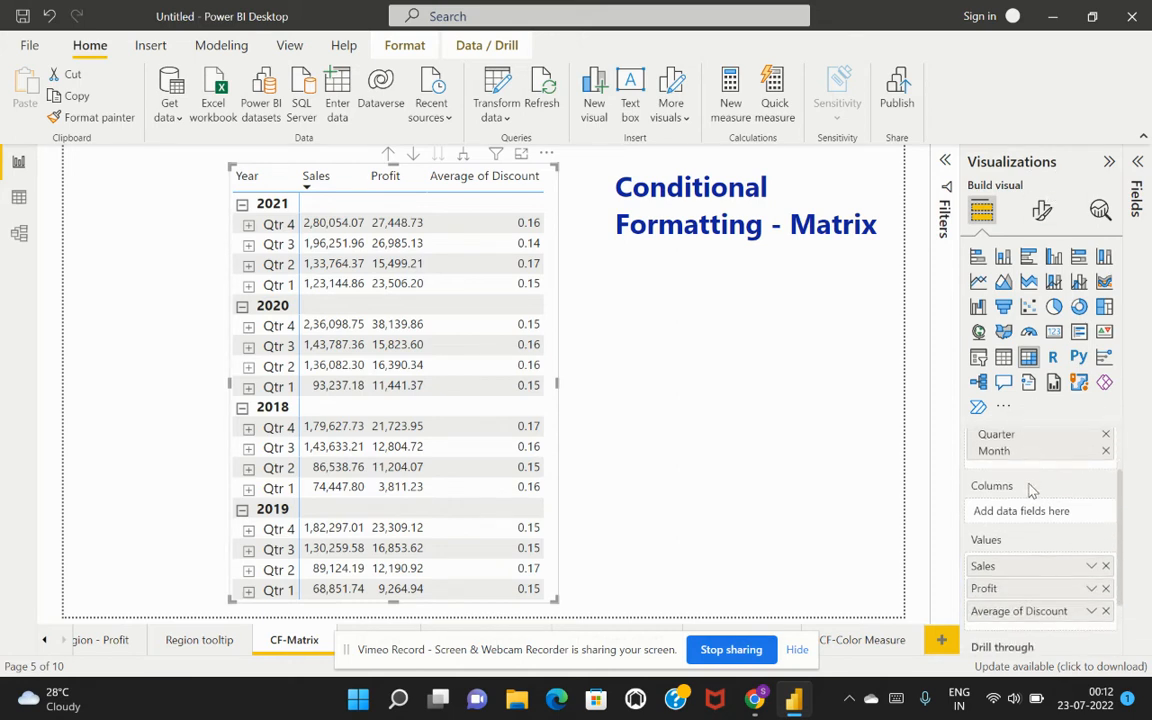
{"action": "scroll", "coordinate": [1031, 490], "scroll_direction": "down", "scroll_amount": 1}
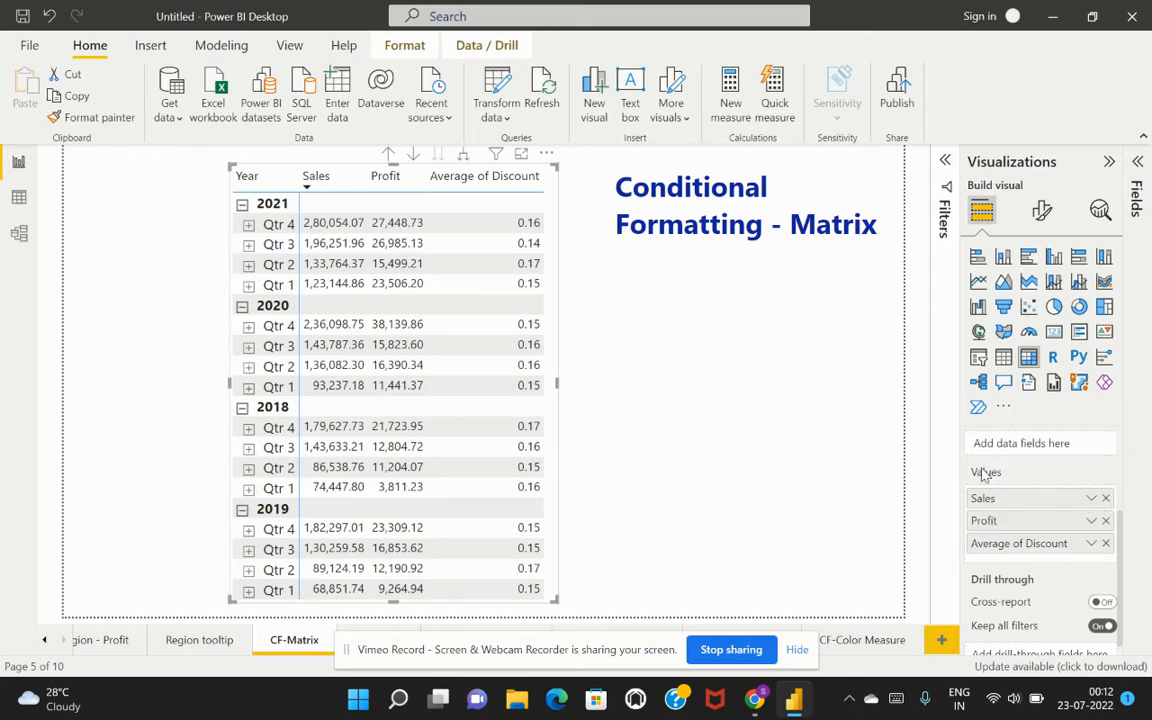
{"action": "left_click", "coordinate": [1091, 499]}
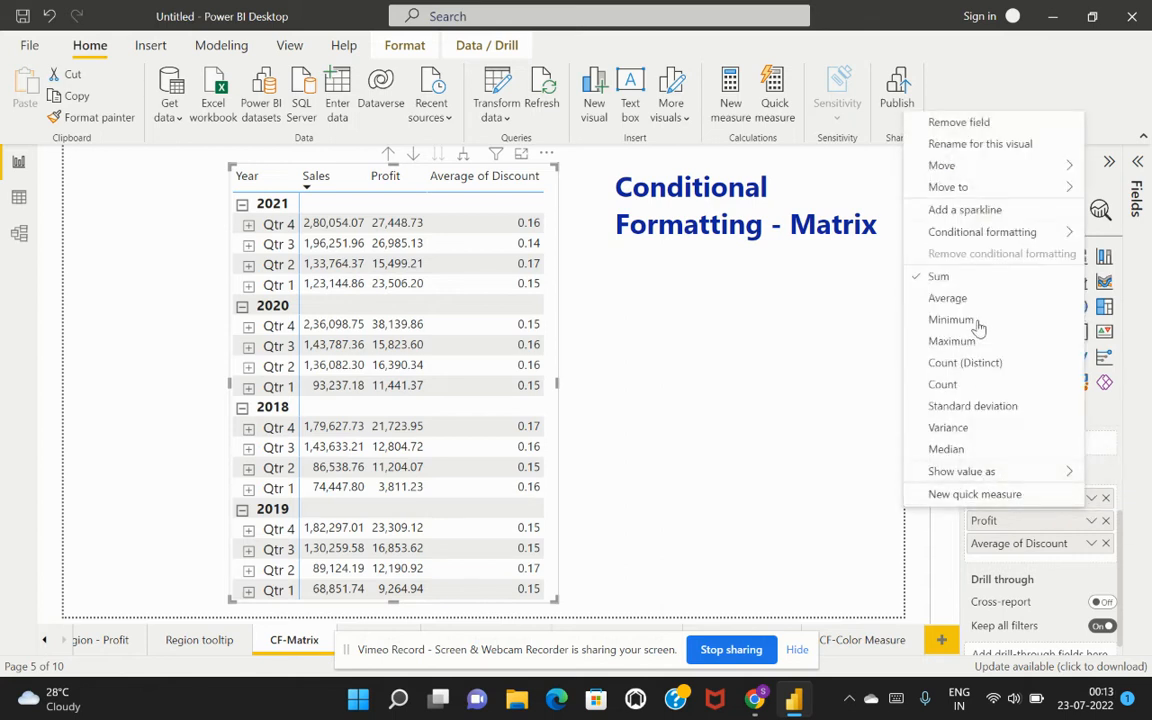
{"action": "mouse_move", "coordinate": [977, 237]}
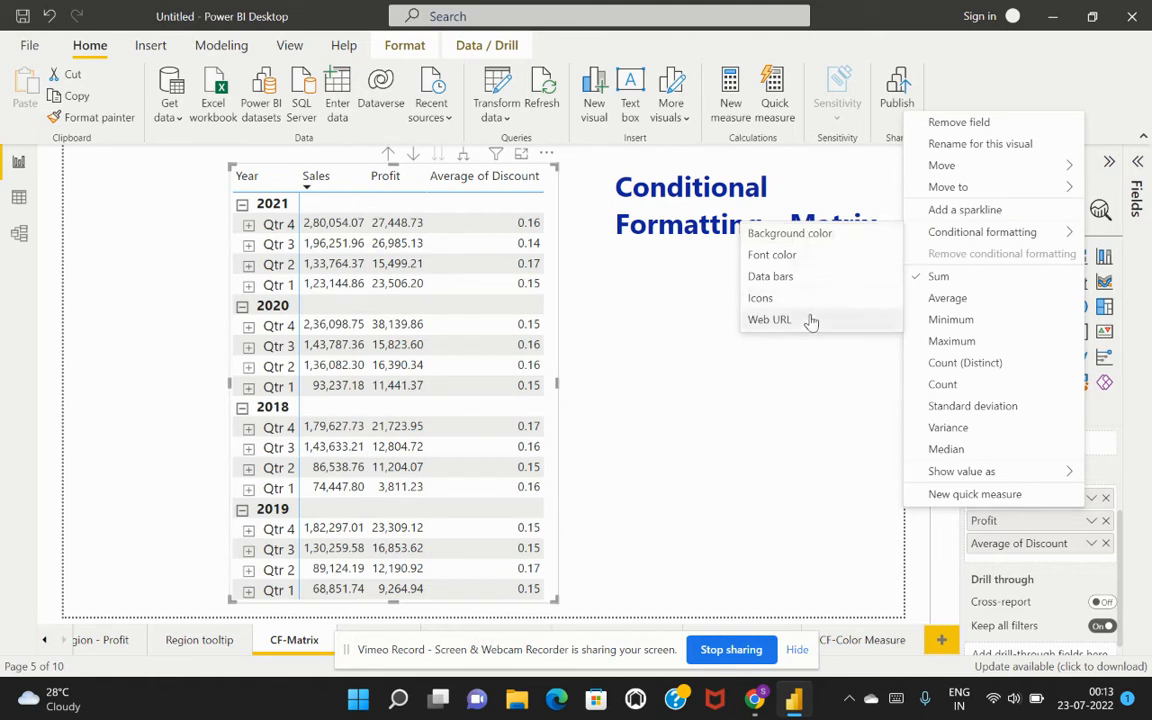
{"action": "left_click", "coordinate": [817, 241]}
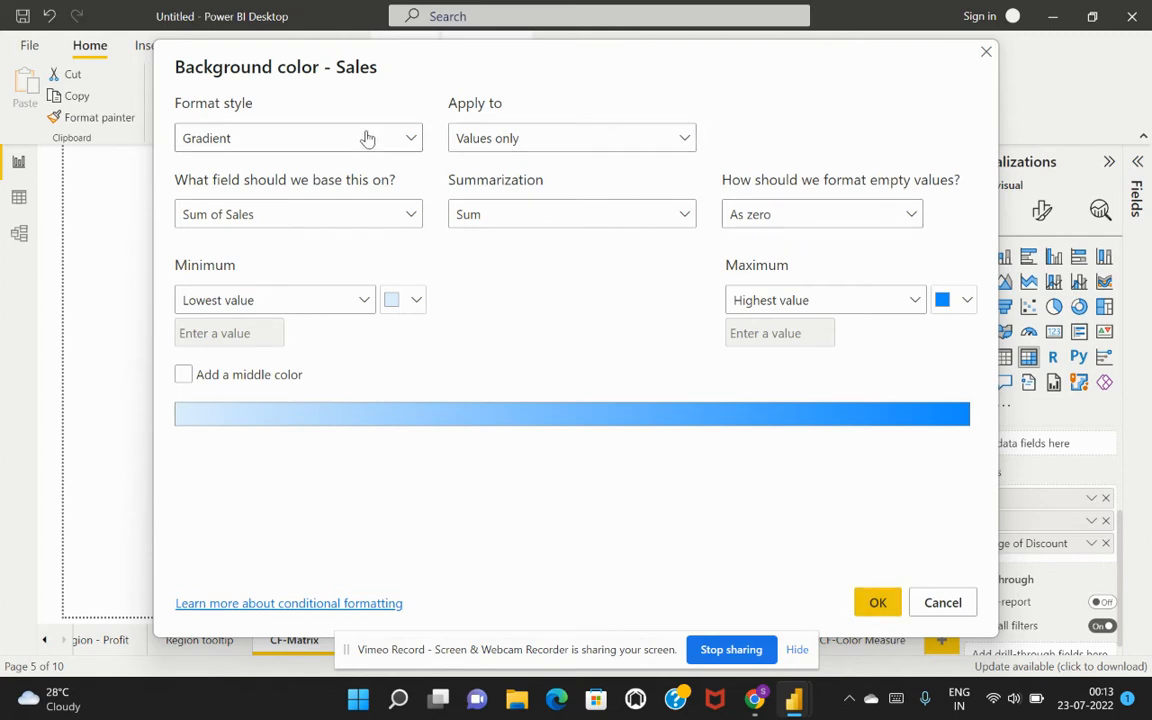
{"action": "left_click", "coordinate": [305, 138]}
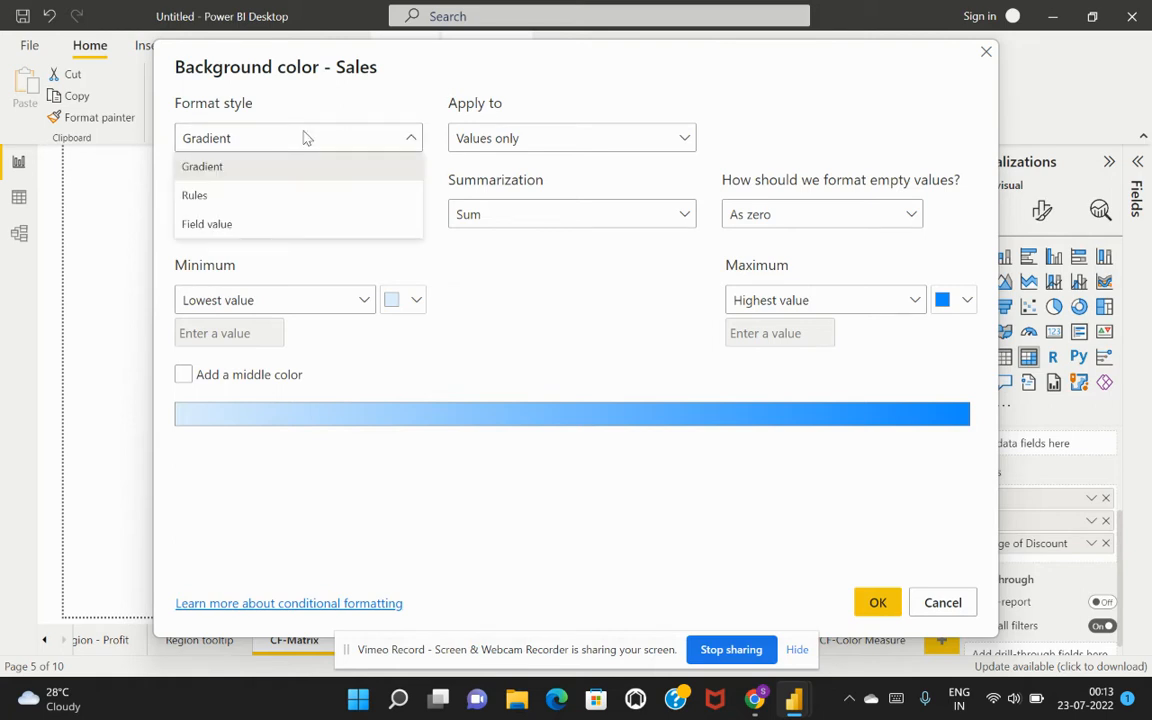
{"action": "left_click", "coordinate": [242, 437]}
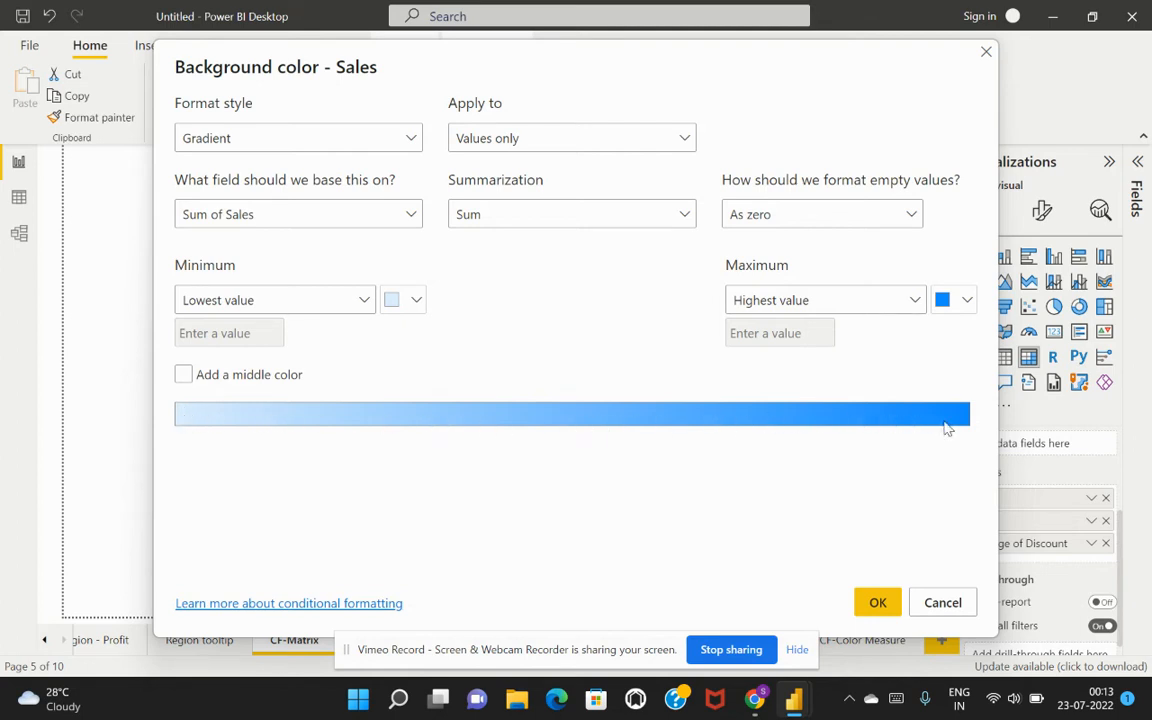
Step: Switch the Sales background color format style to Rules and view the unit choices for the rule's lower limit
{"action": "left_click", "coordinate": [348, 136]}
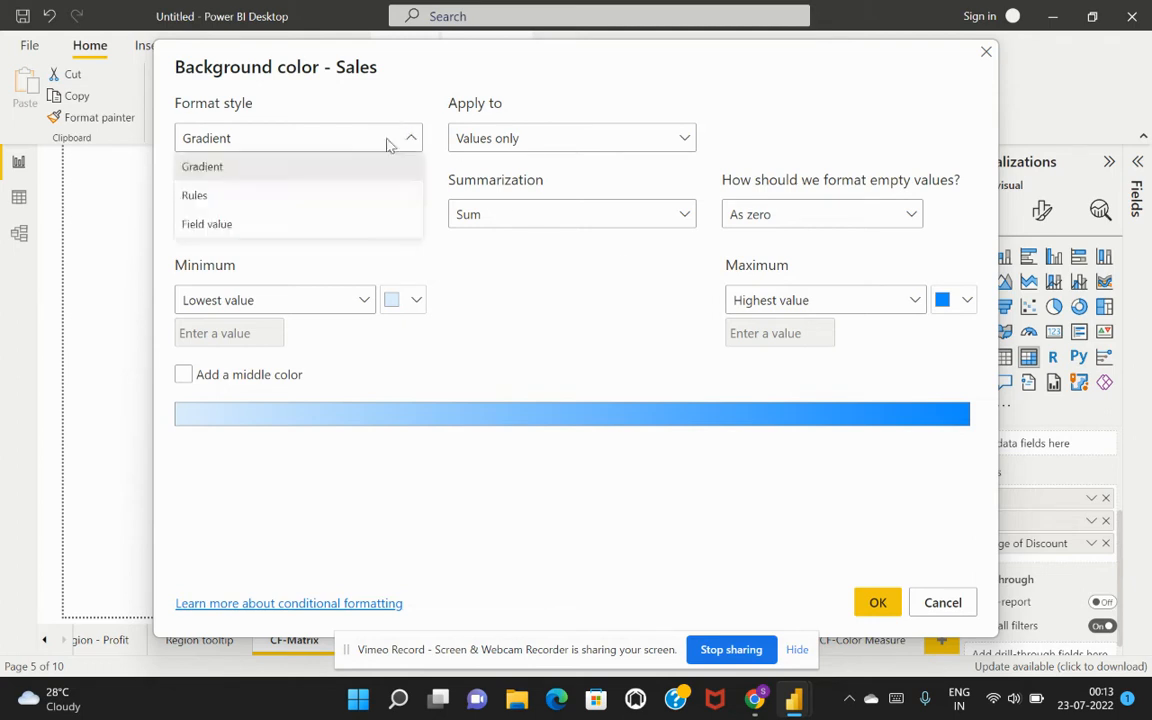
{"action": "left_click", "coordinate": [343, 198]}
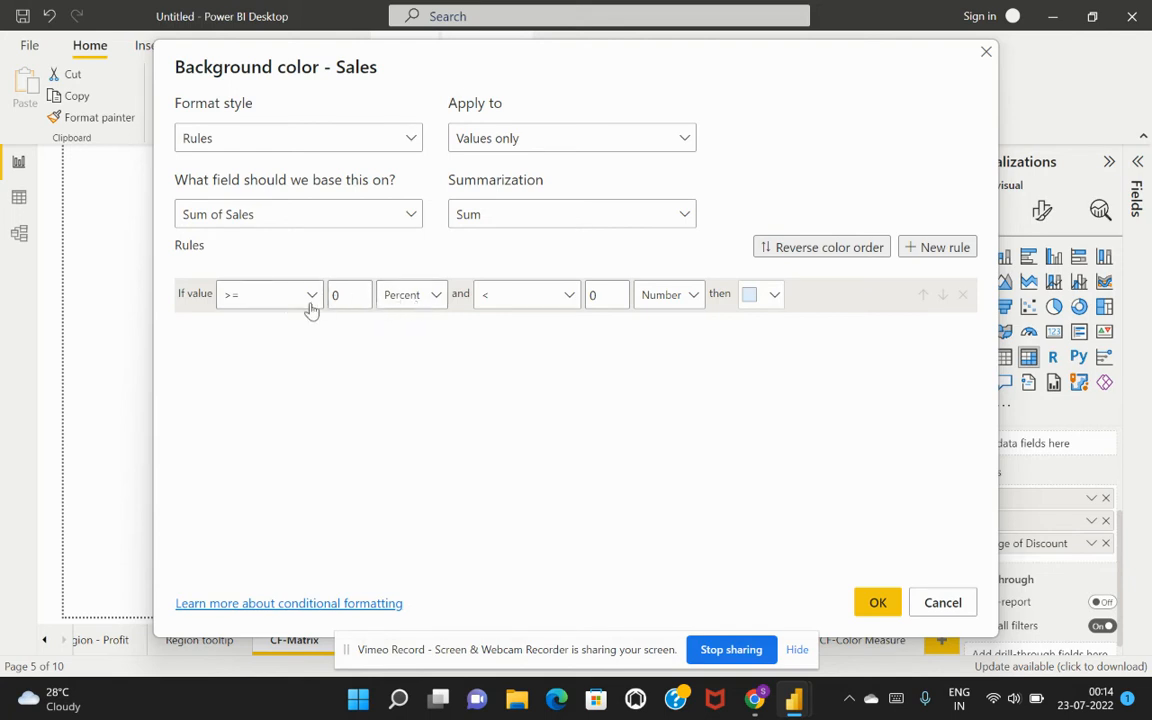
{"action": "left_click", "coordinate": [409, 306]}
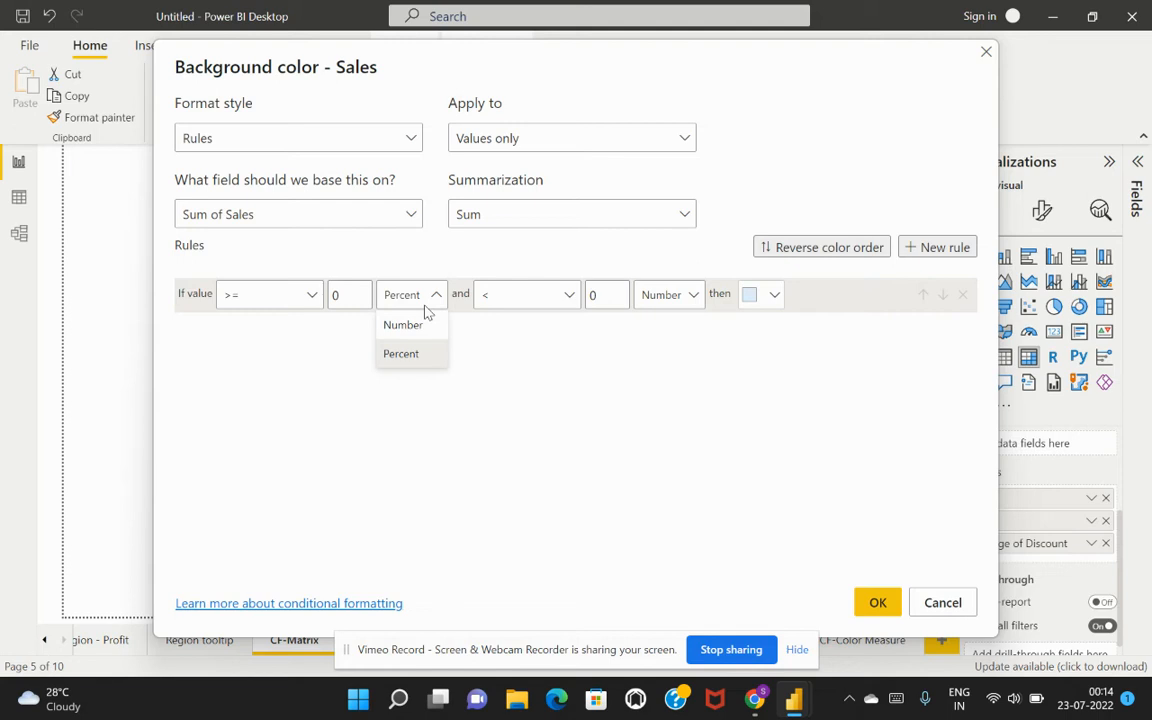
Step: Switch the format style to Field value and view the tables available as the base field
{"action": "left_click", "coordinate": [298, 150]}
{"action": "left_click", "coordinate": [311, 148]}
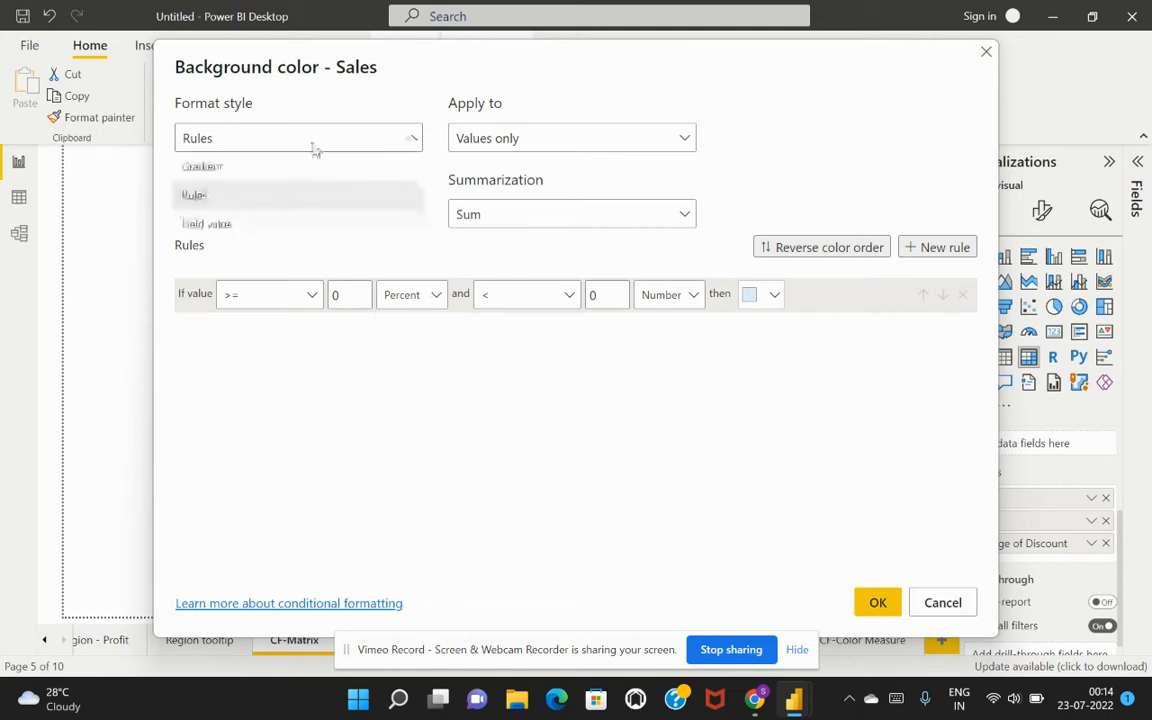
{"action": "left_click", "coordinate": [281, 236]}
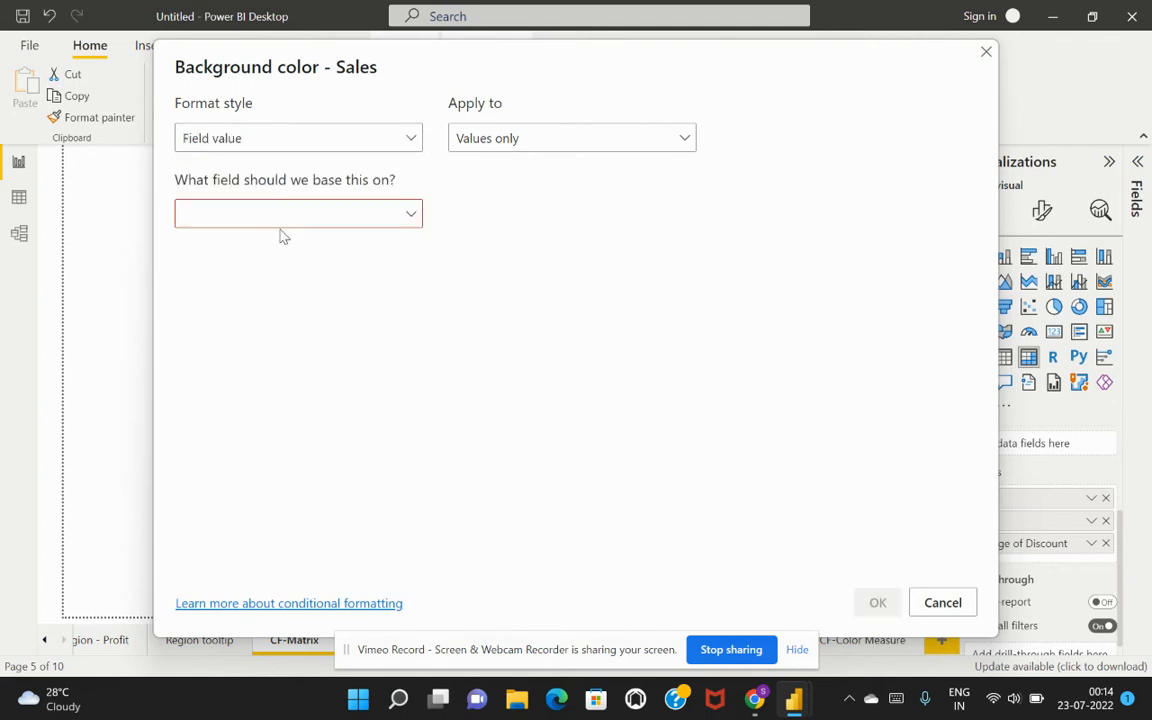
{"action": "left_click", "coordinate": [345, 213]}
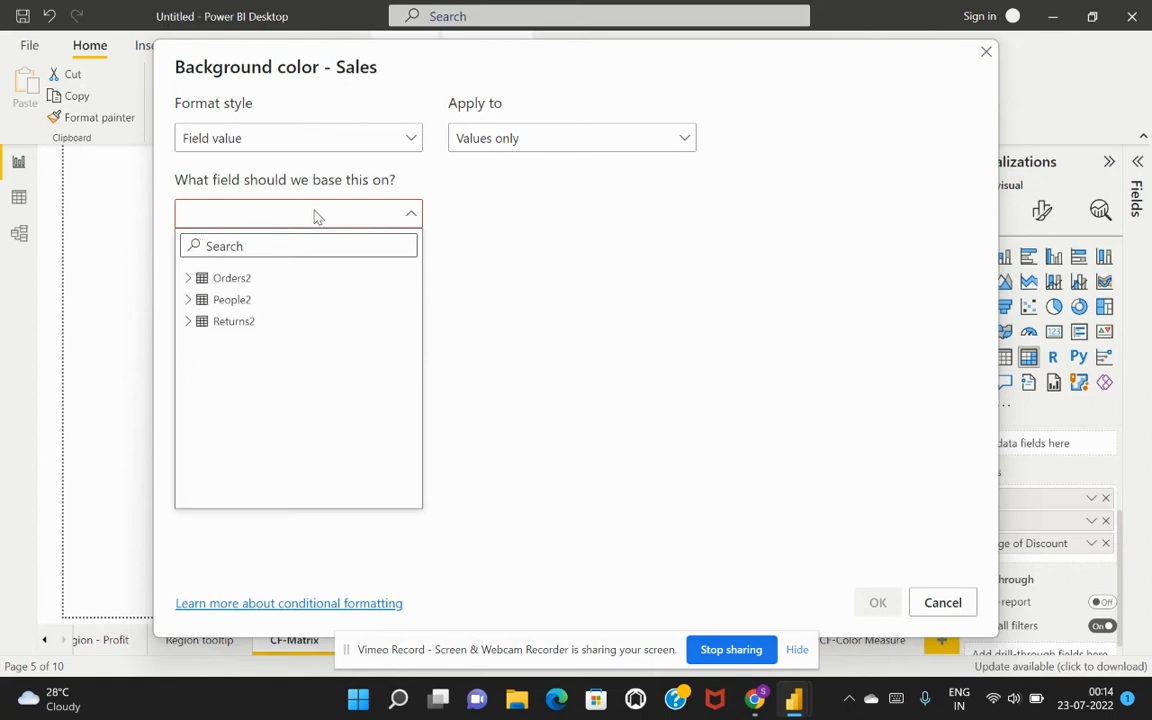
{"action": "left_click", "coordinate": [338, 138]}
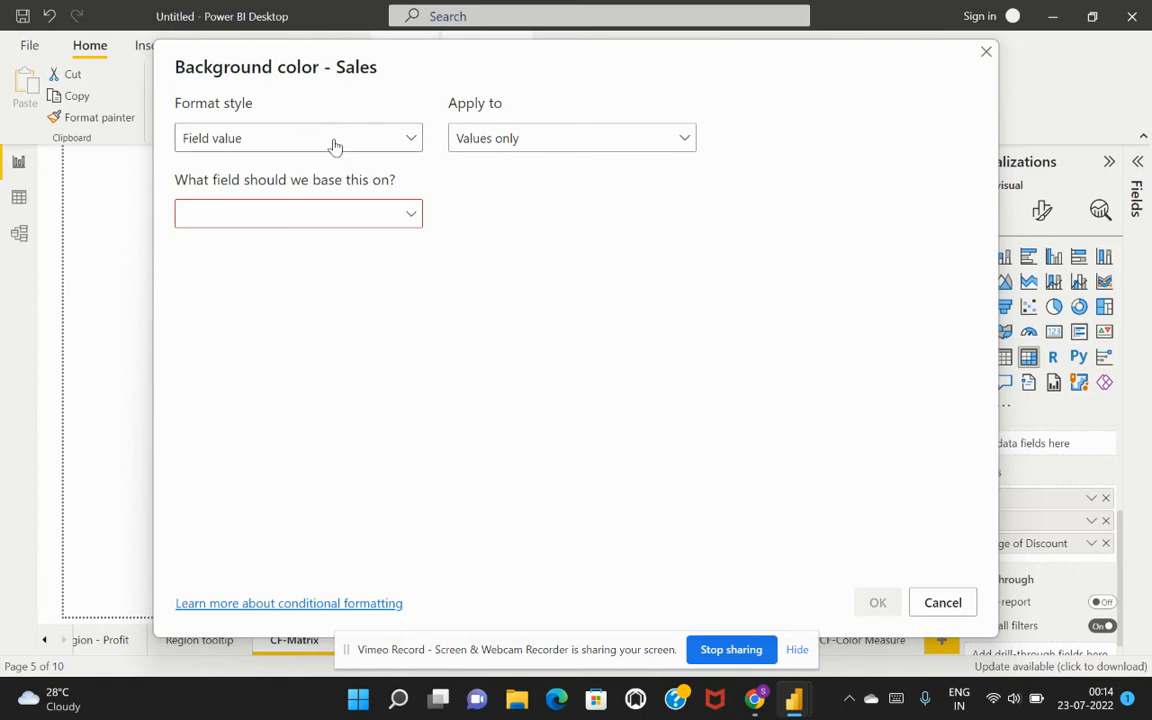
Step: Set the format style to Gradient and base it on the Sales field of the Orders2 table
{"action": "left_click", "coordinate": [336, 146]}
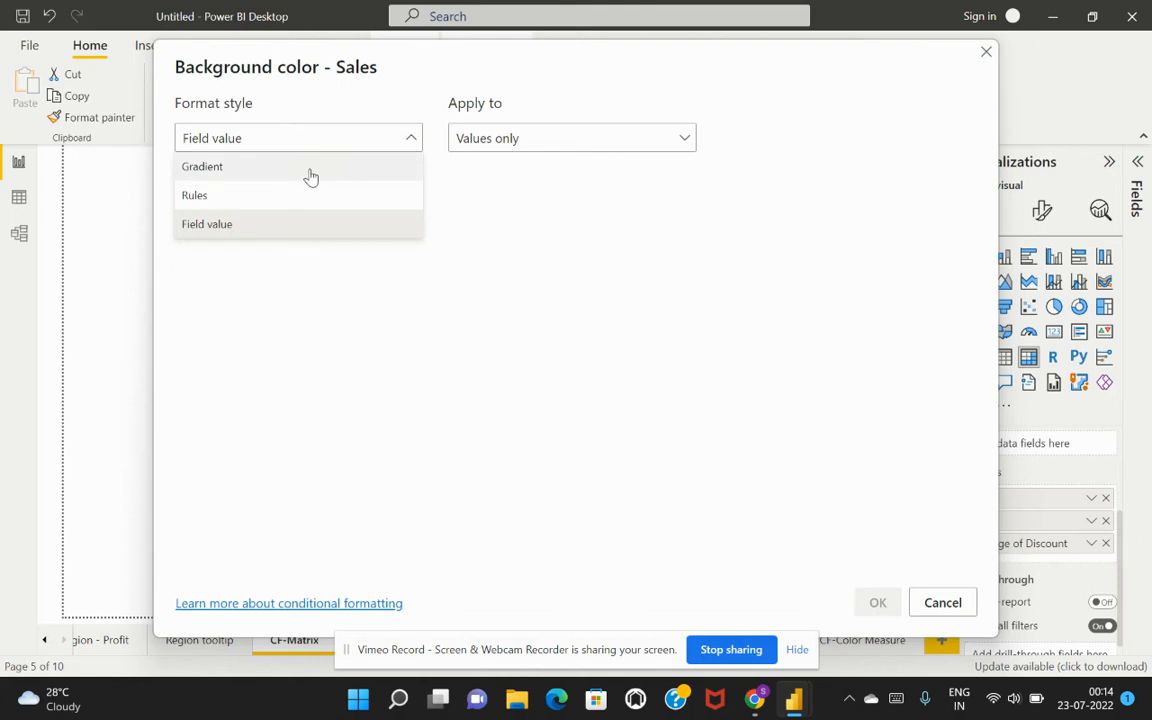
{"action": "left_click", "coordinate": [311, 169]}
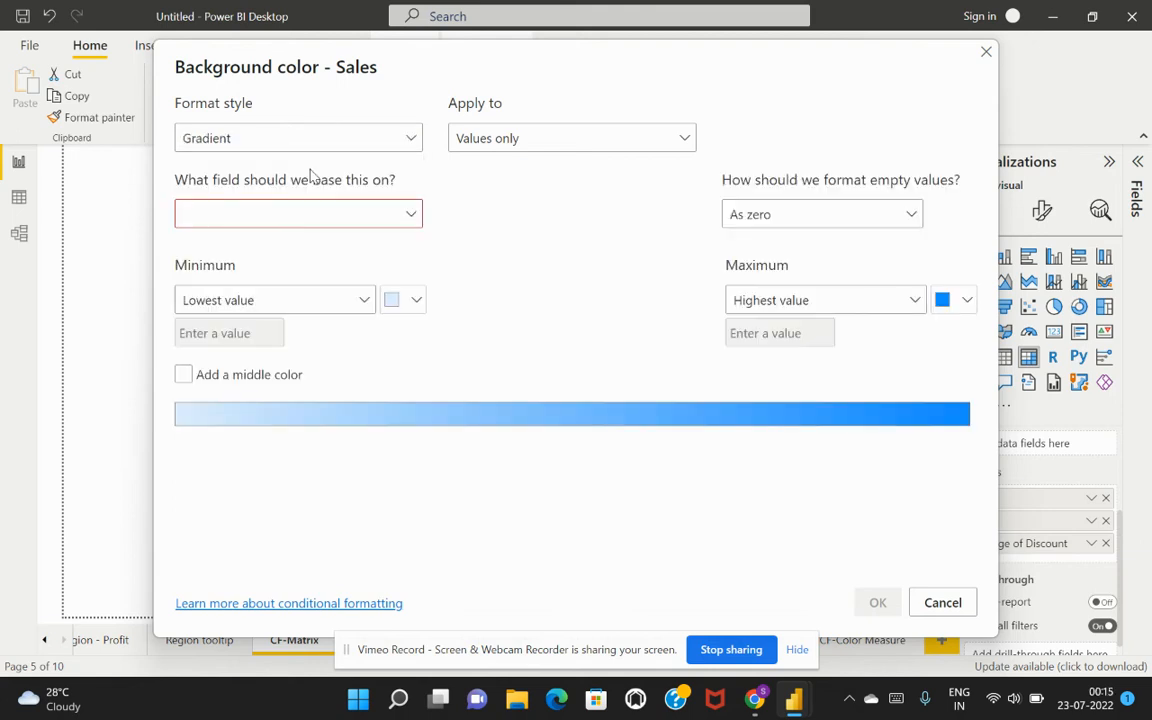
{"action": "left_click", "coordinate": [333, 216]}
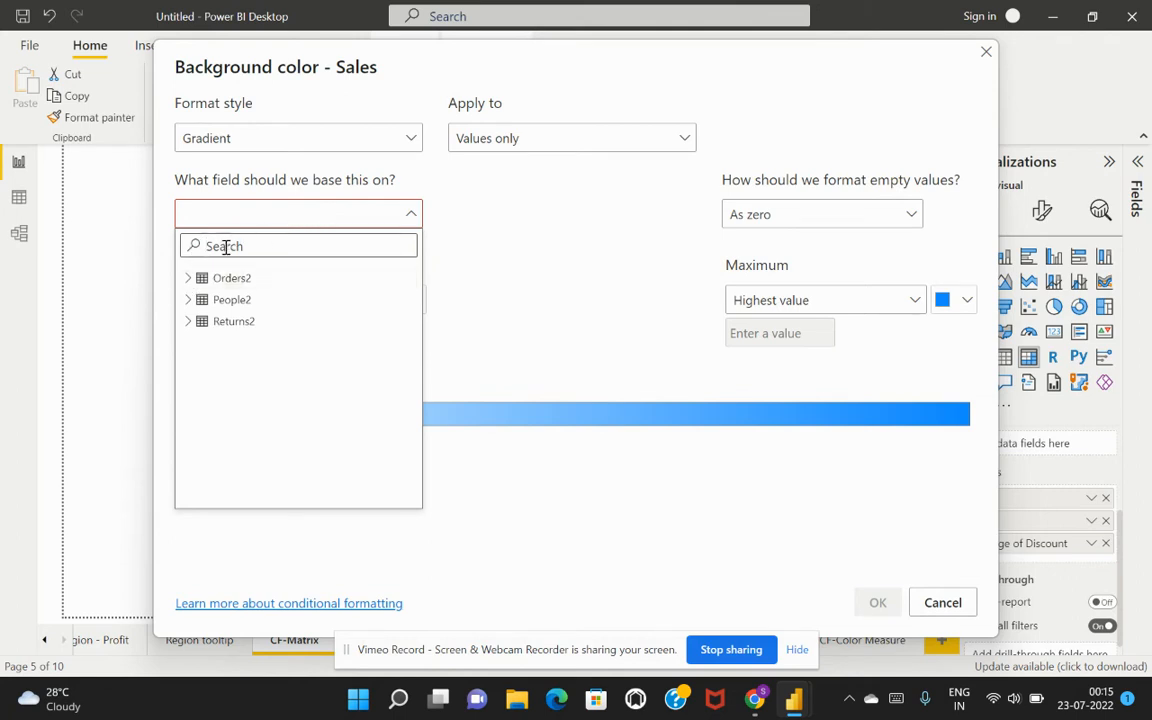
{"action": "type", "text": "sae"}
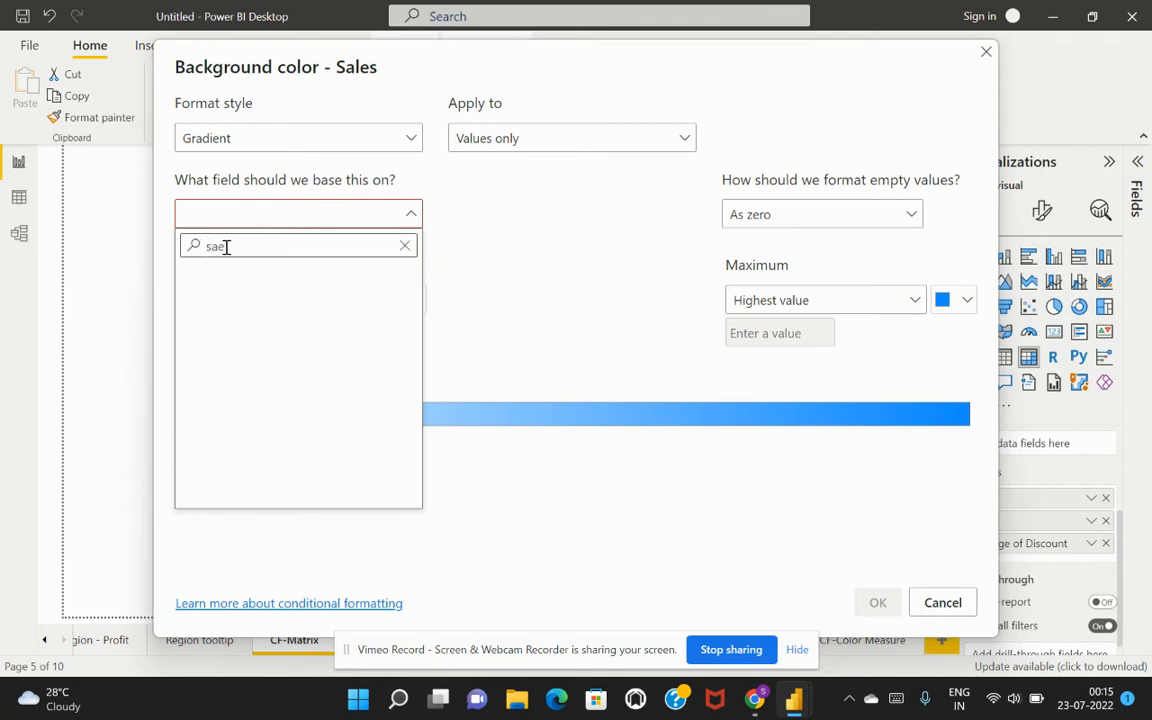
{"action": "key", "text": "BackSpace"}
{"action": "type", "text": "les"}
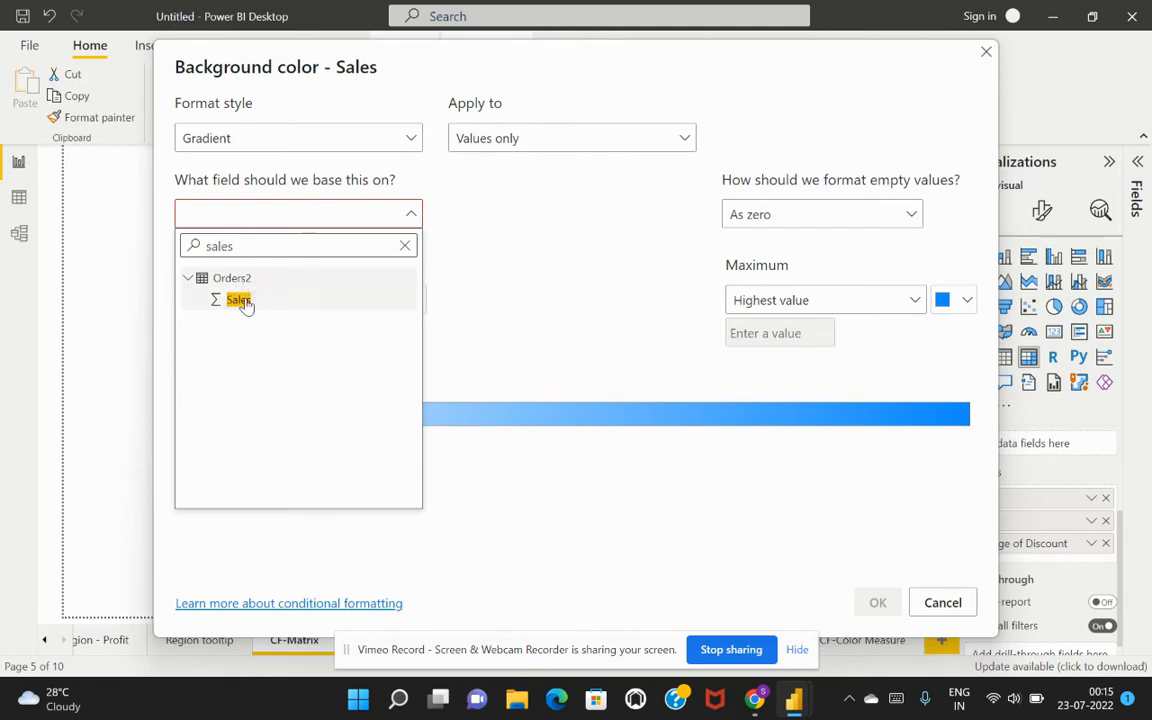
{"action": "left_click", "coordinate": [239, 300]}
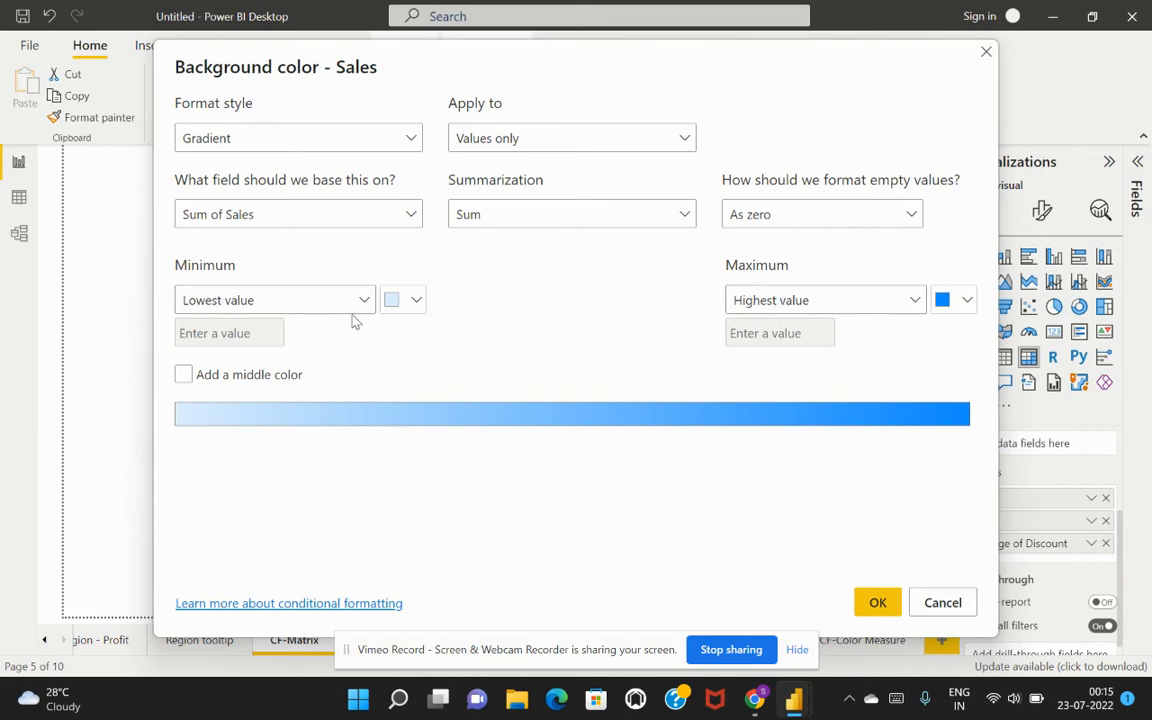
Step: Add a middle color to the Sales background gradient and apply the formatting to the matrix
{"action": "left_click", "coordinate": [416, 302]}
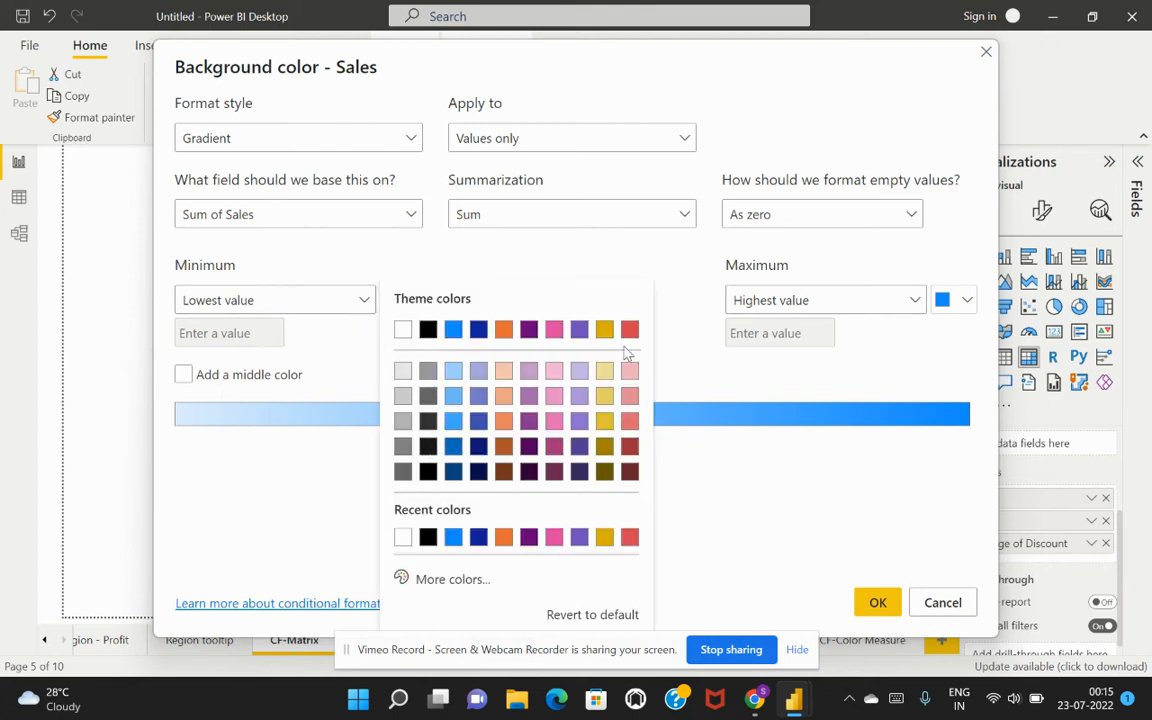
{"action": "left_click", "coordinate": [682, 298]}
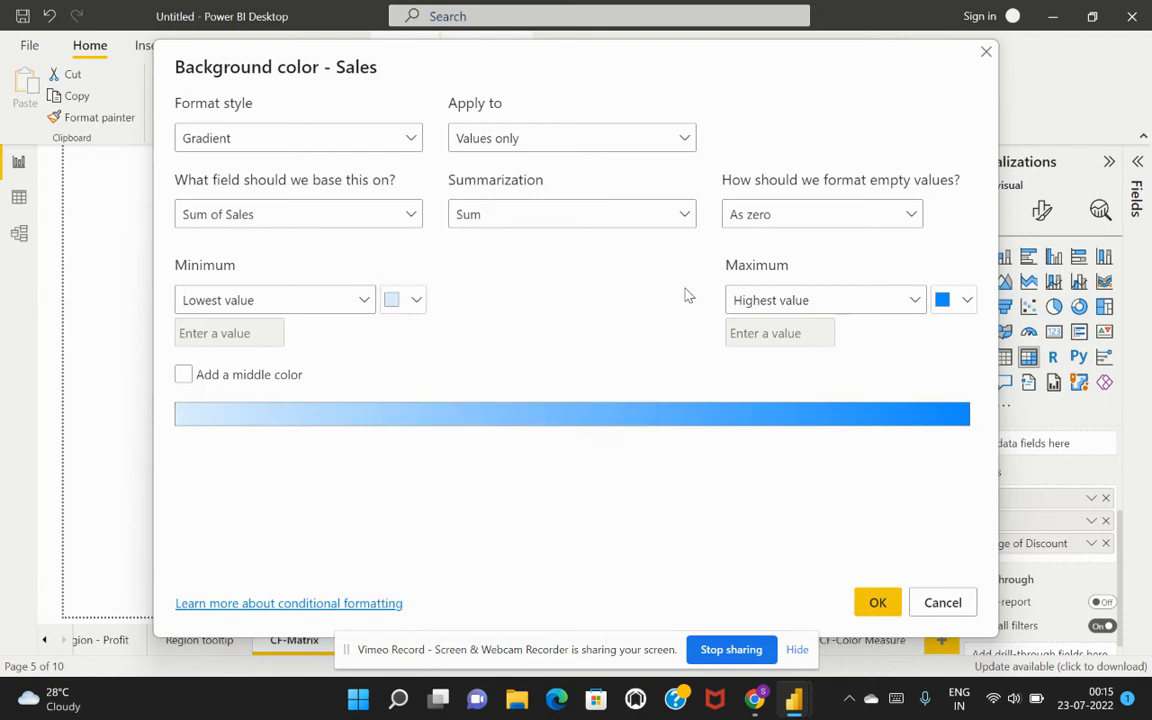
{"action": "left_click", "coordinate": [184, 377]}
{"action": "left_click", "coordinate": [184, 376]}
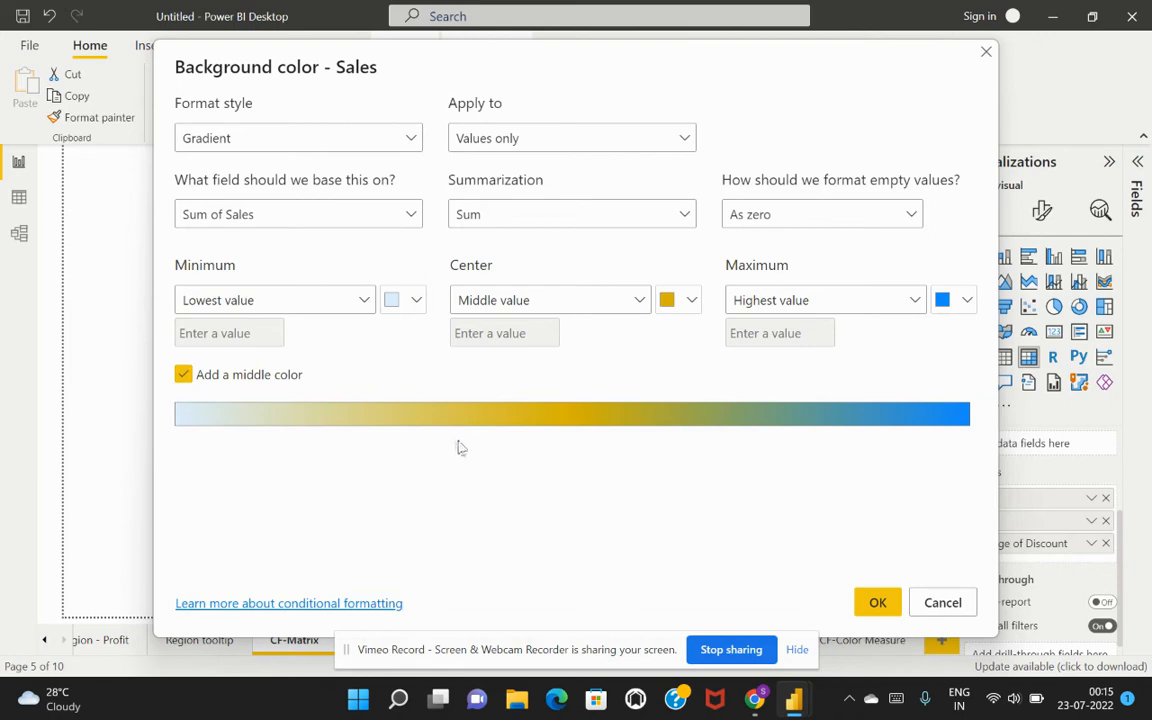
{"action": "left_click", "coordinate": [879, 604]}
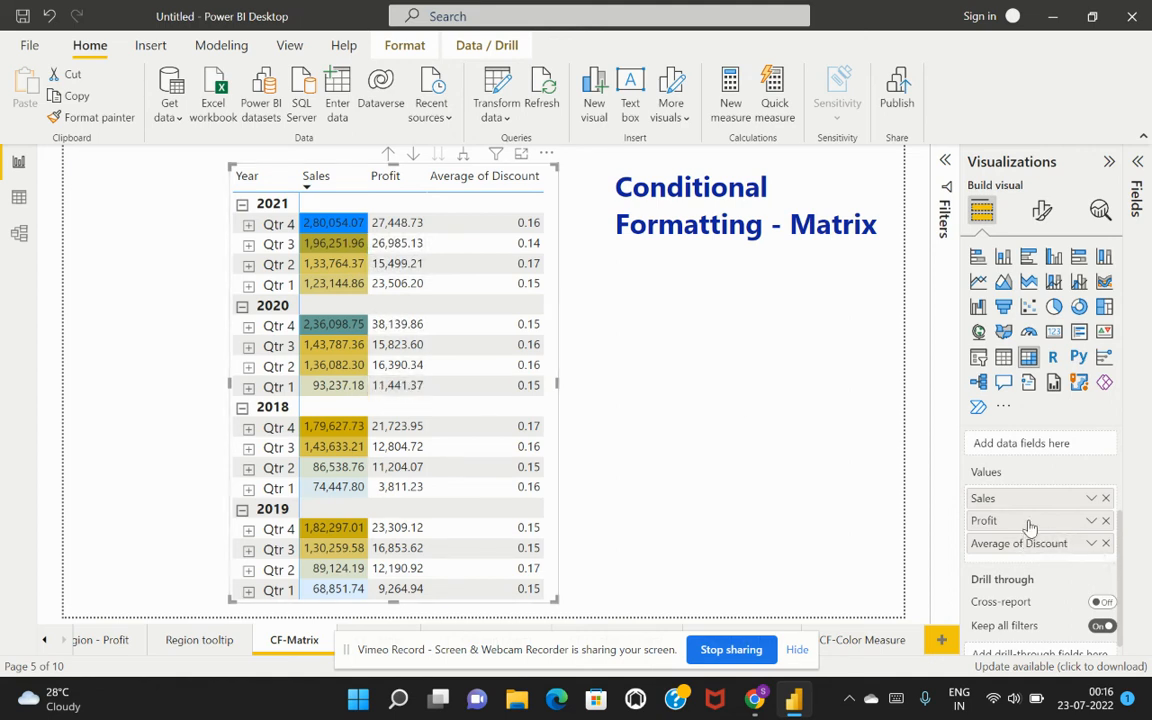
{"action": "left_click", "coordinate": [1092, 521]}
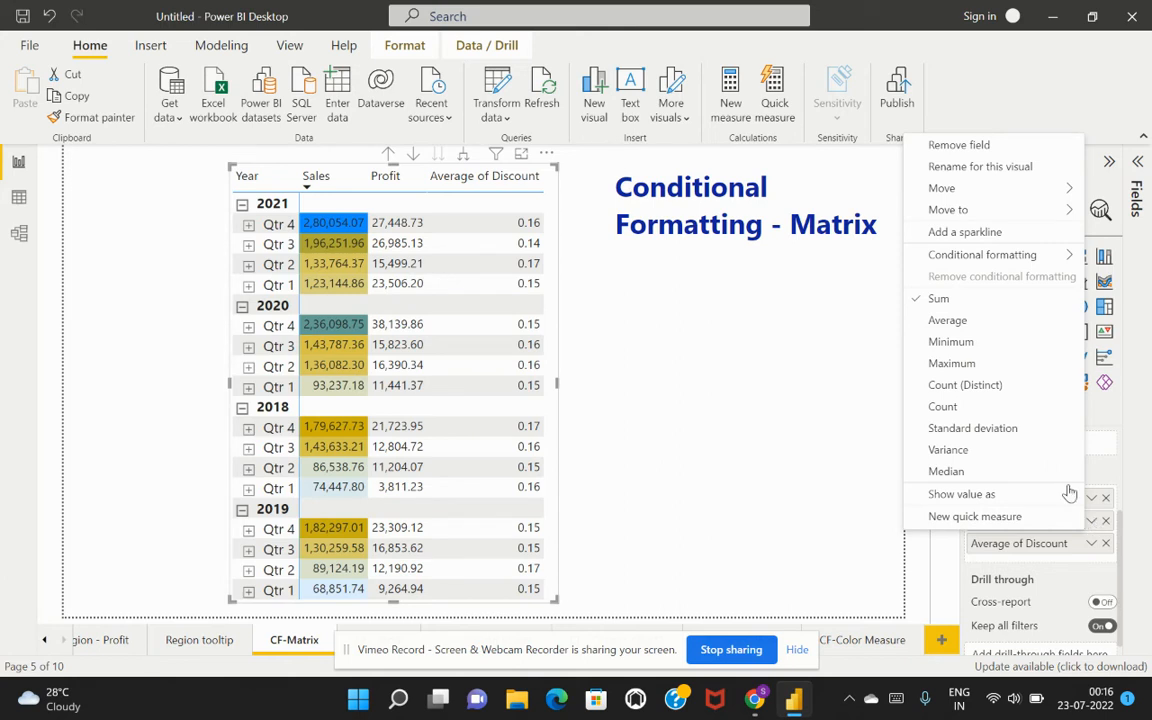
{"action": "mouse_move", "coordinate": [1012, 263]}
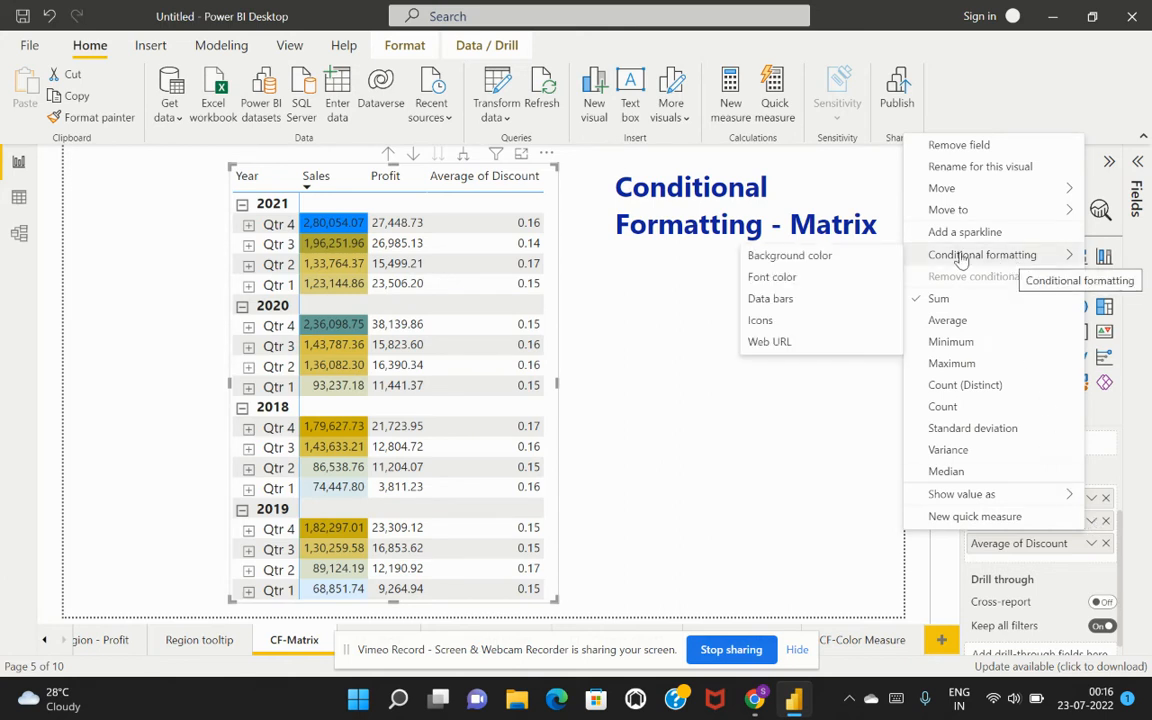
{"action": "left_click", "coordinate": [790, 282]}
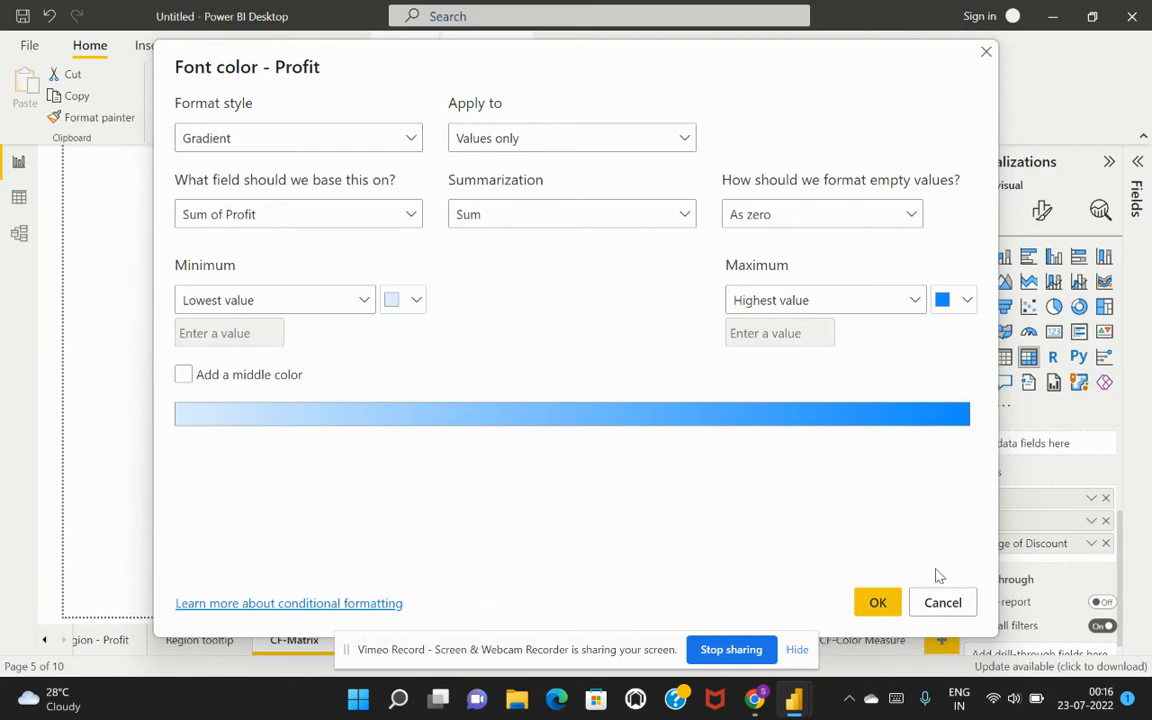
{"action": "left_click", "coordinate": [943, 603]}
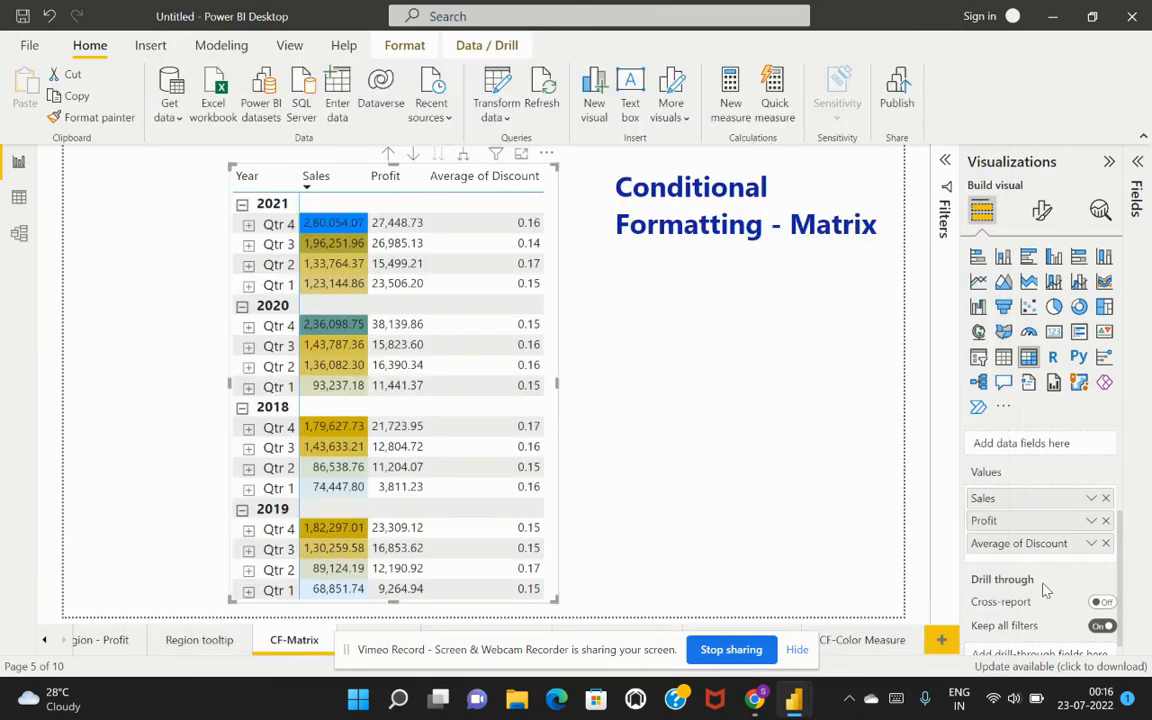
Step: Start background color conditional formatting for the Profit values and set its format style to Rules
{"action": "left_click", "coordinate": [1091, 520]}
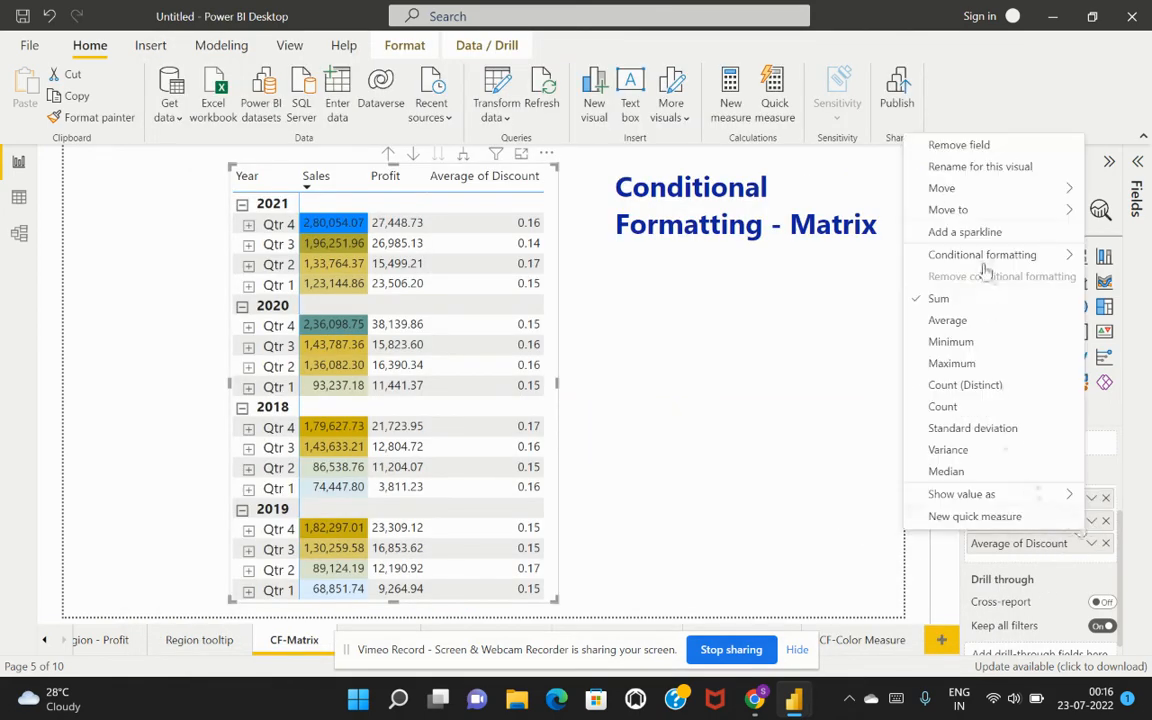
{"action": "mouse_move", "coordinate": [977, 254]}
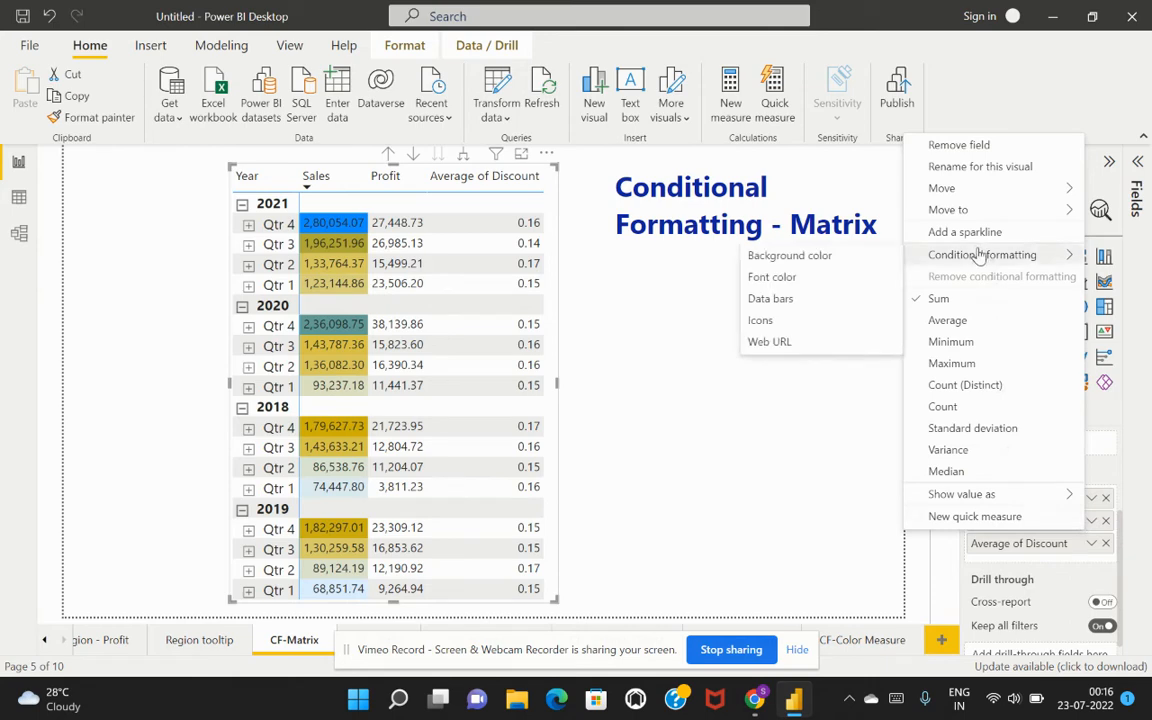
{"action": "left_click", "coordinate": [790, 256]}
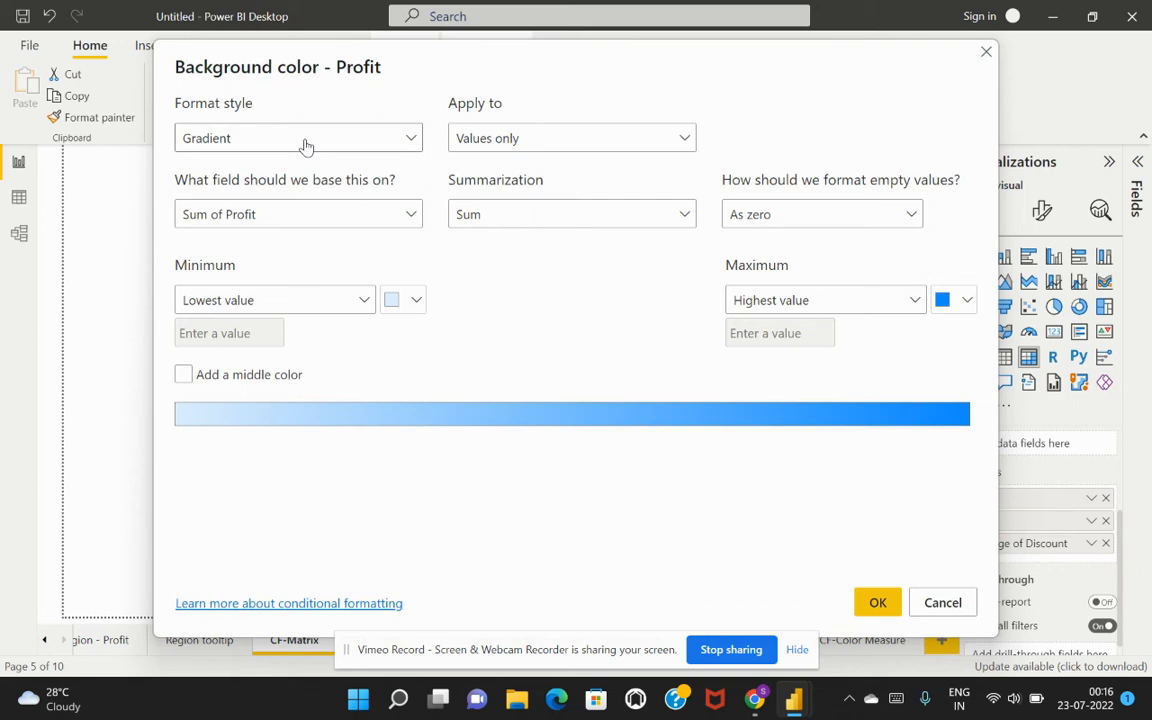
{"action": "left_click", "coordinate": [306, 146]}
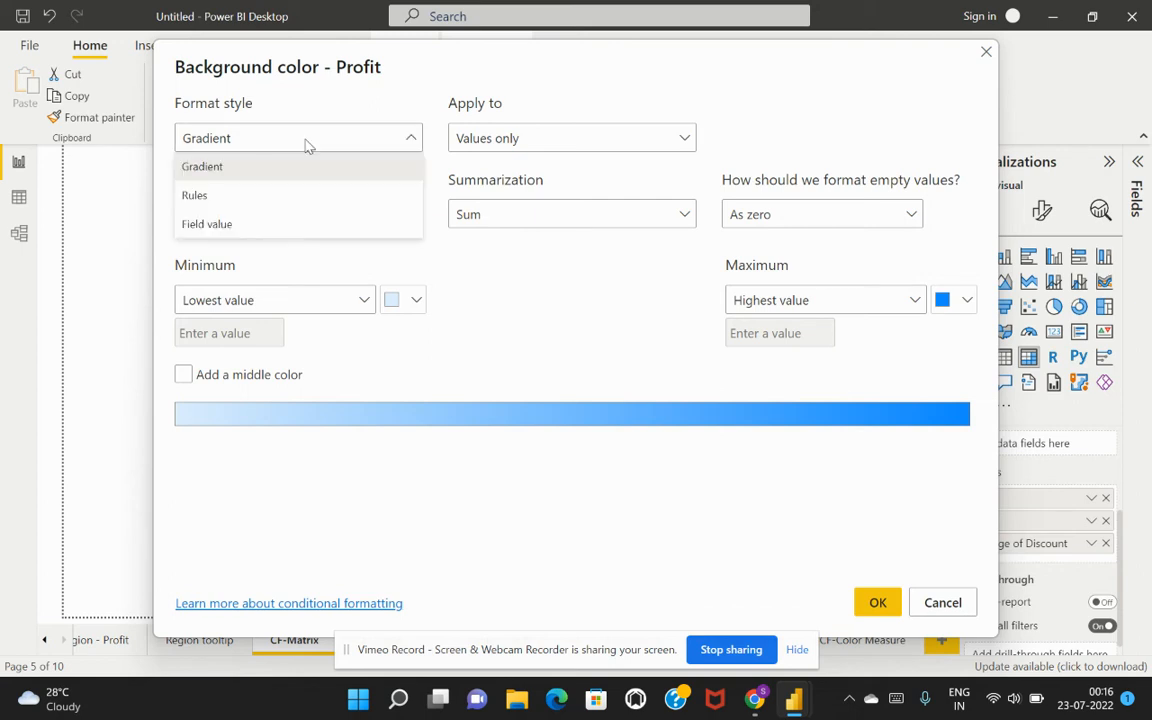
{"action": "left_click", "coordinate": [287, 200]}
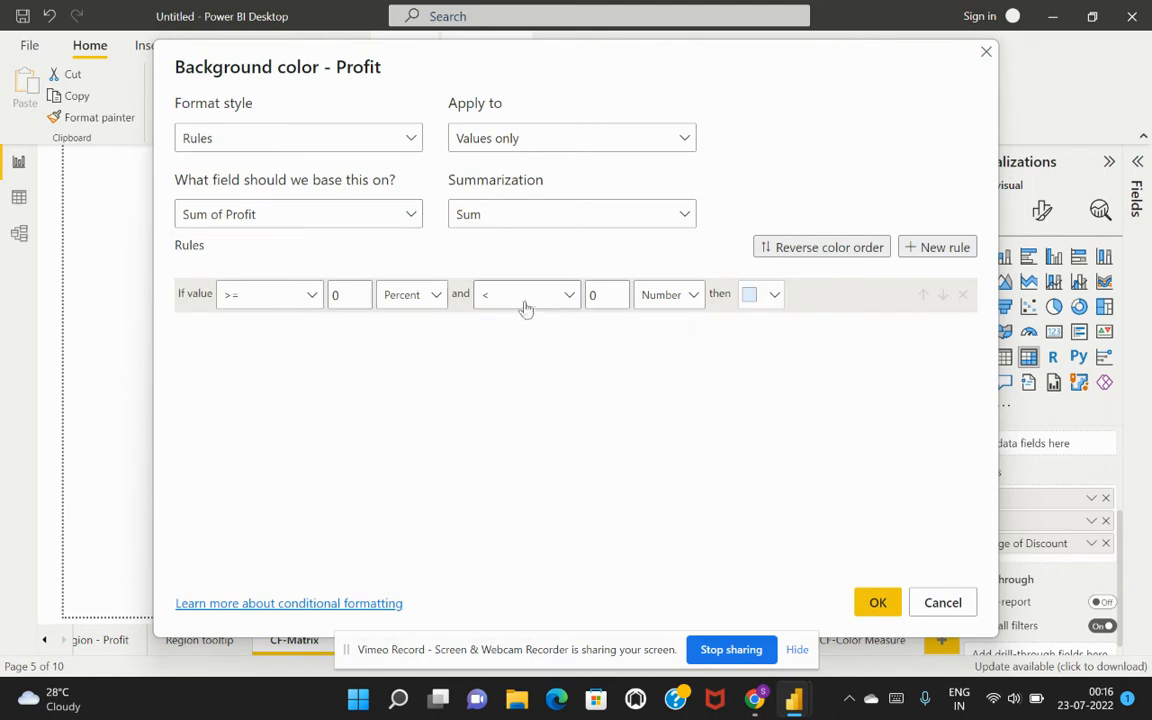
Step: Define the Profit rule to cover number values from Min up to less than 0
{"action": "left_click", "coordinate": [432, 295]}
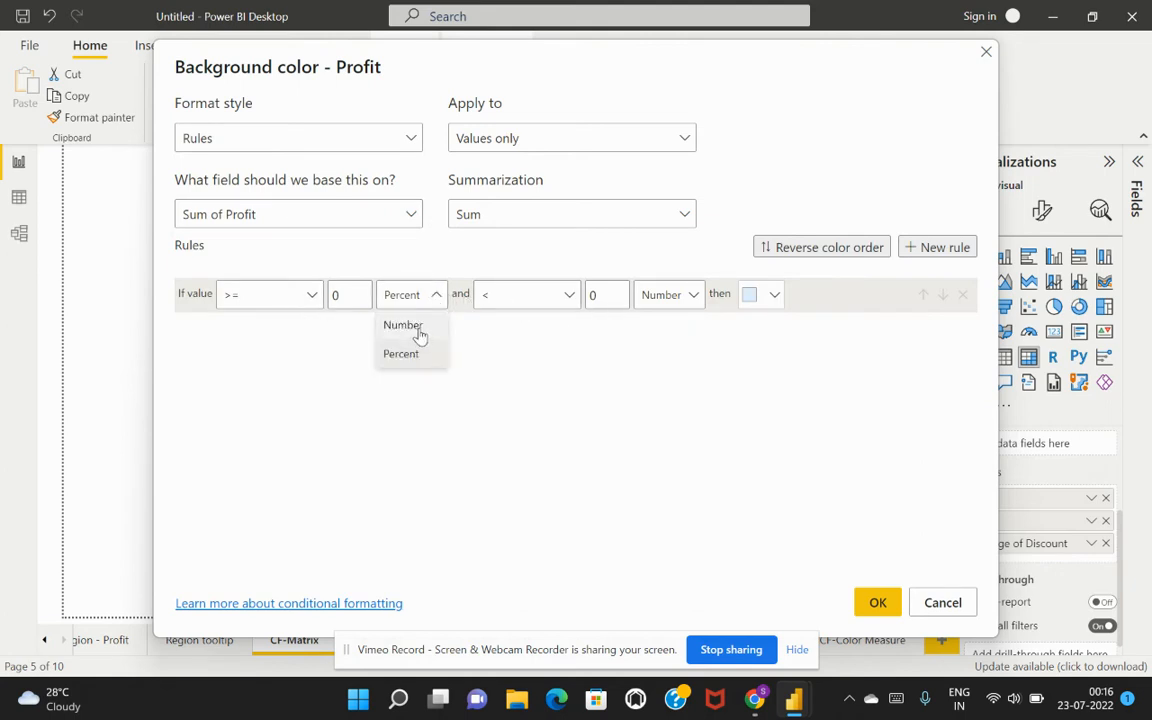
{"action": "left_click", "coordinate": [420, 330]}
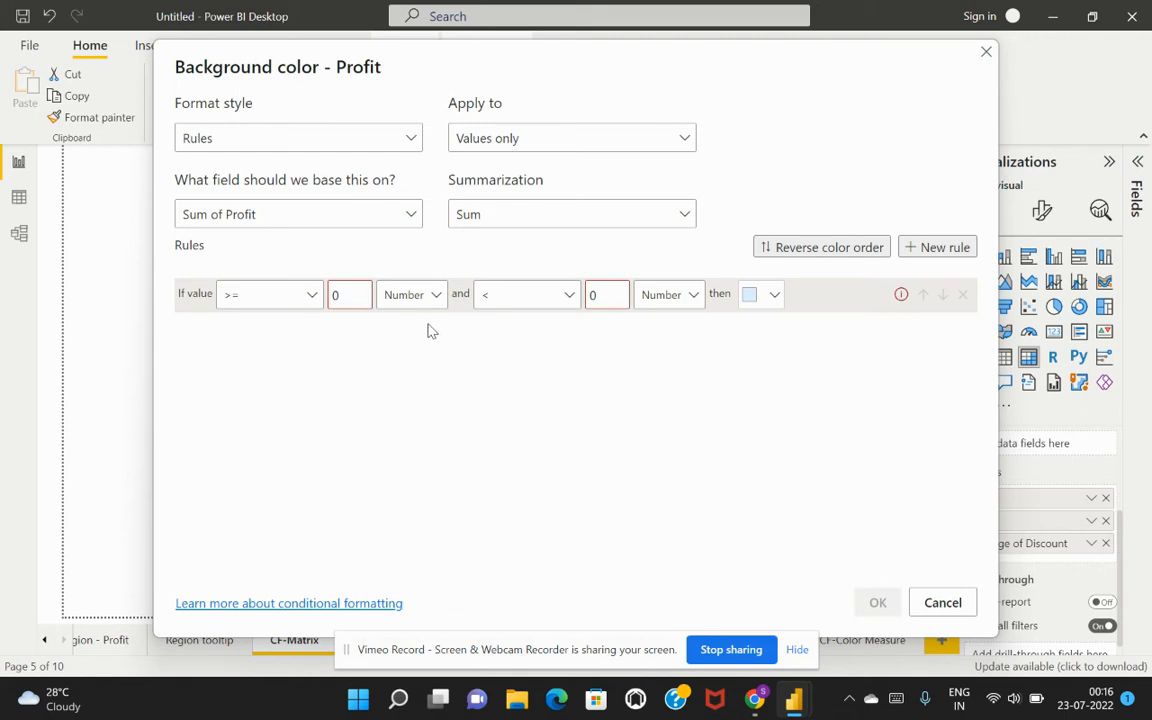
{"action": "left_click", "coordinate": [592, 297]}
{"action": "type", "text": "0"}
{"action": "left_click", "coordinate": [358, 293]}
{"action": "key", "text": "BackSpace"}
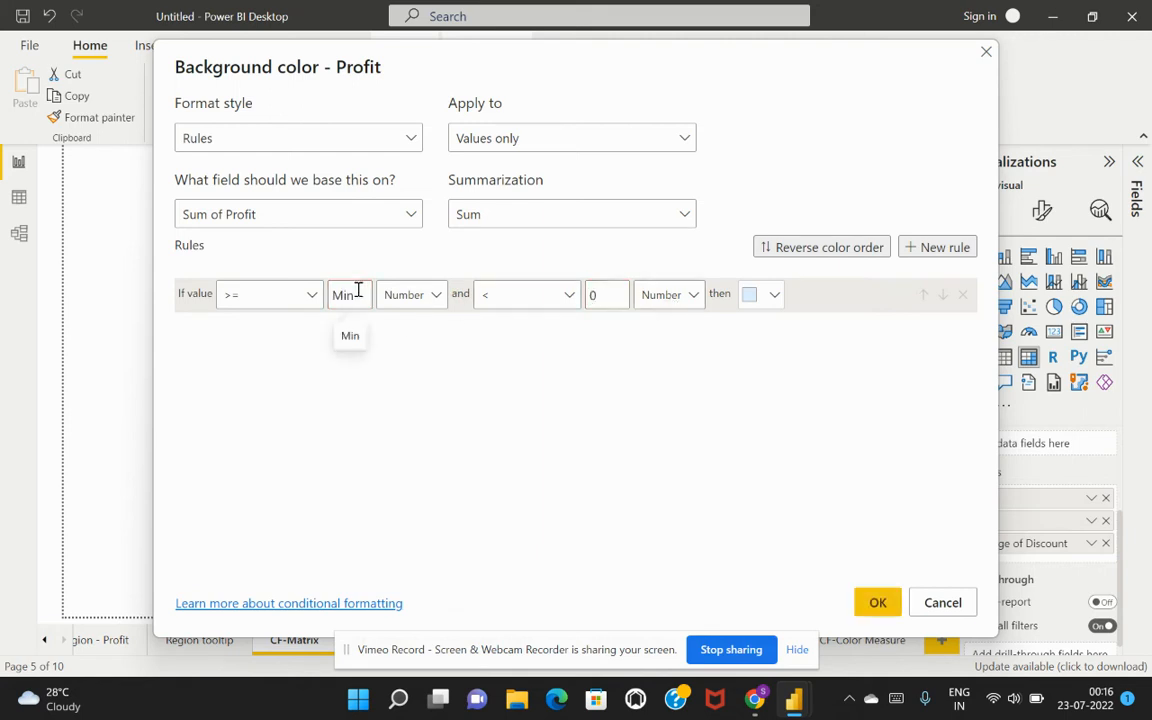
Step: Assign a light red color to the negative-profit rule and apply the formatting to the matrix
{"action": "left_click", "coordinate": [767, 297]}
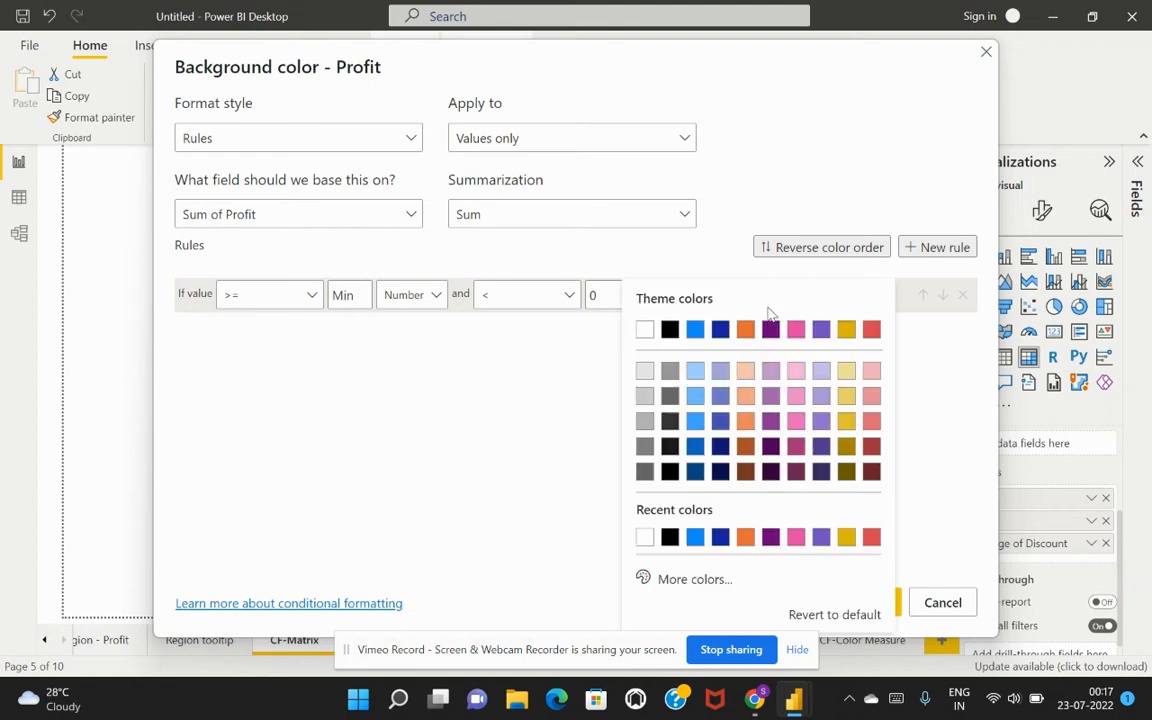
{"action": "left_click", "coordinate": [745, 424]}
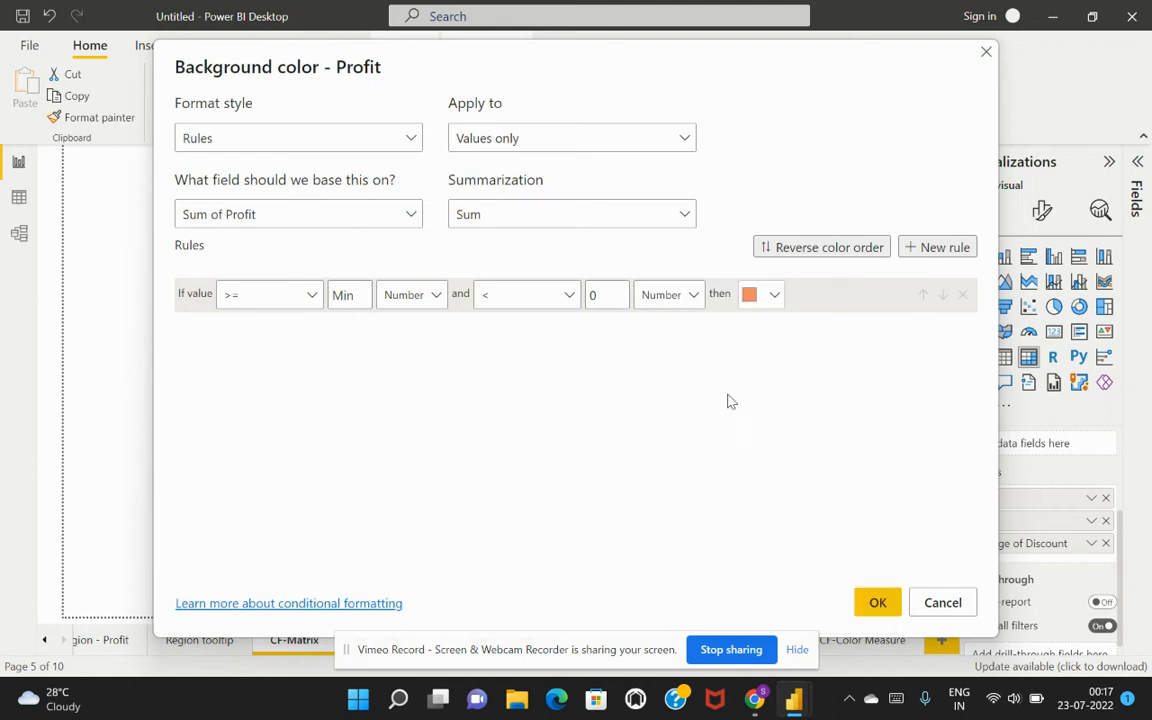
{"action": "left_click", "coordinate": [781, 302]}
{"action": "left_click", "coordinate": [872, 421]}
{"action": "left_click", "coordinate": [877, 604]}
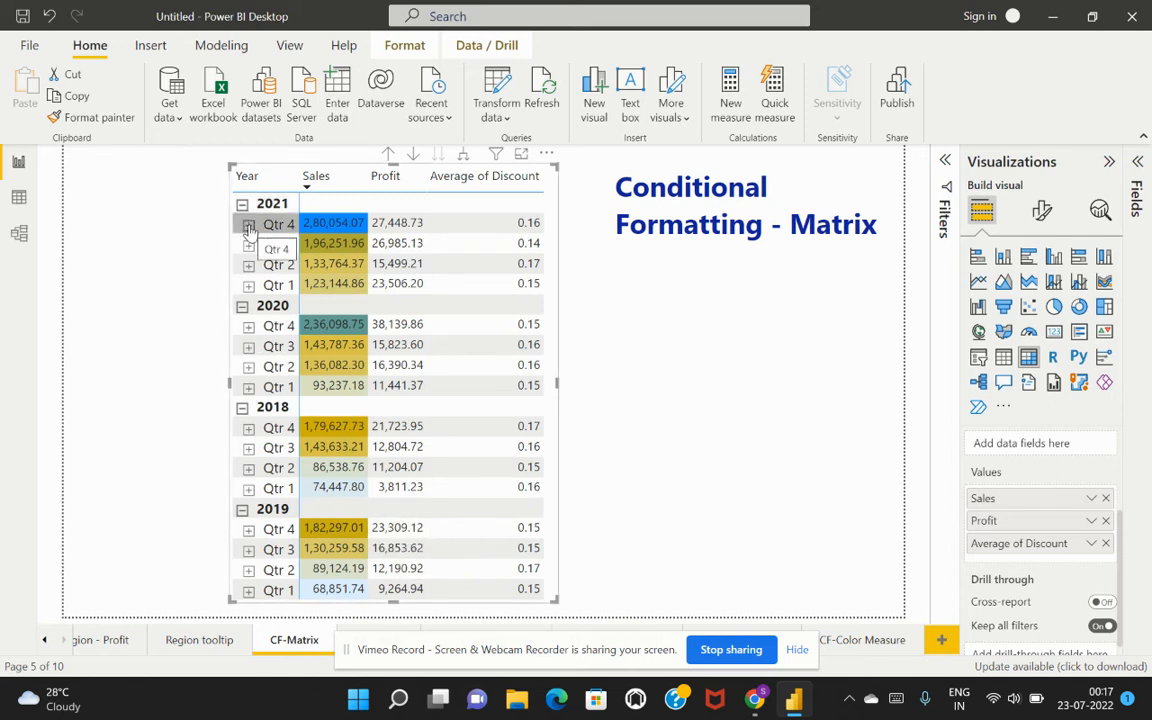
Step: Expand and collapse each quarter of 2021 to check the monthly Profit values for negative amounts
{"action": "left_click", "coordinate": [249, 226]}
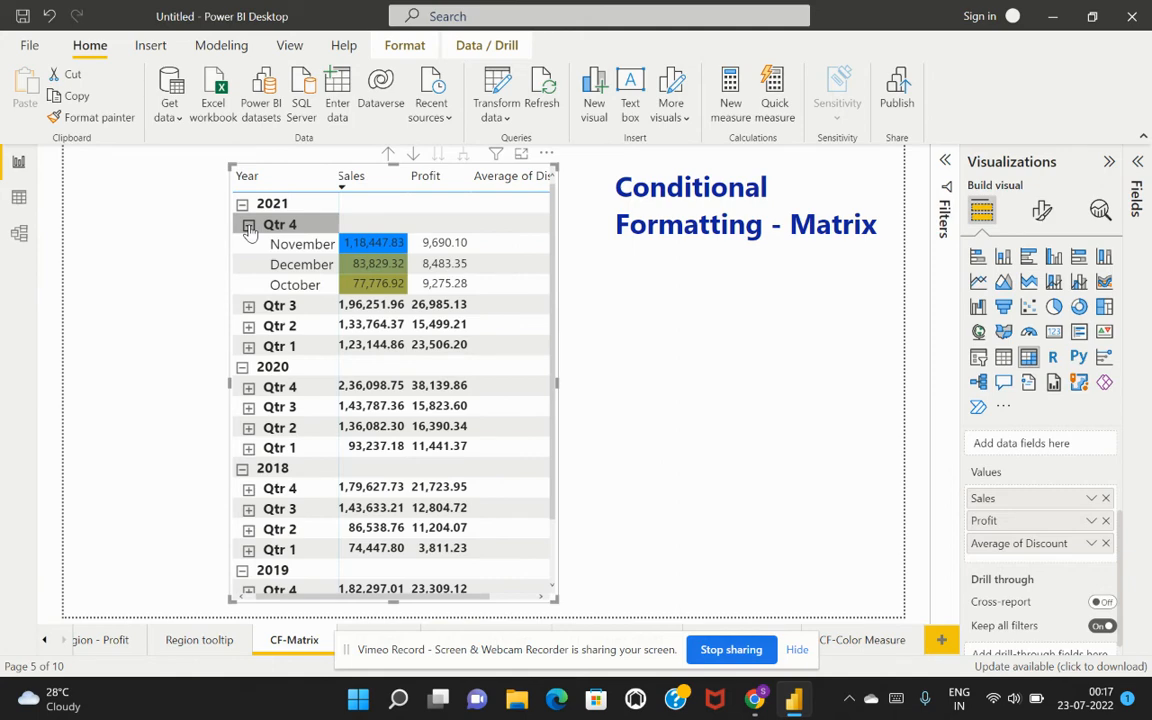
{"action": "left_click", "coordinate": [248, 226]}
{"action": "left_click", "coordinate": [248, 245]}
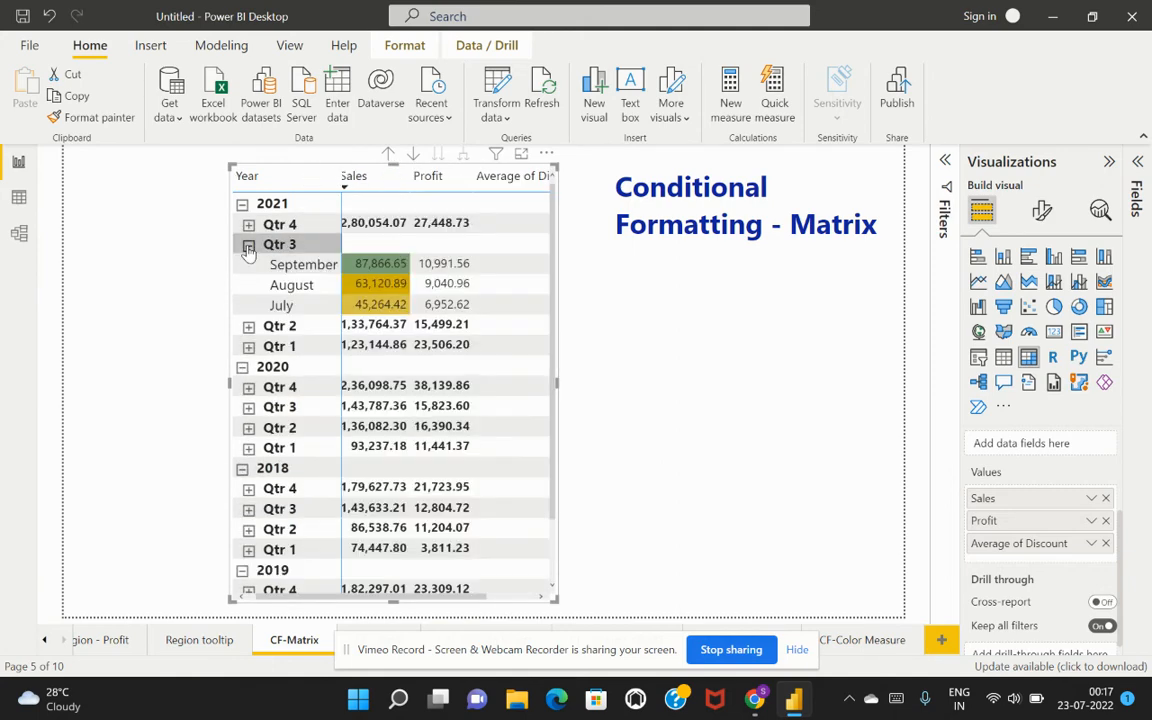
{"action": "left_click", "coordinate": [248, 245]}
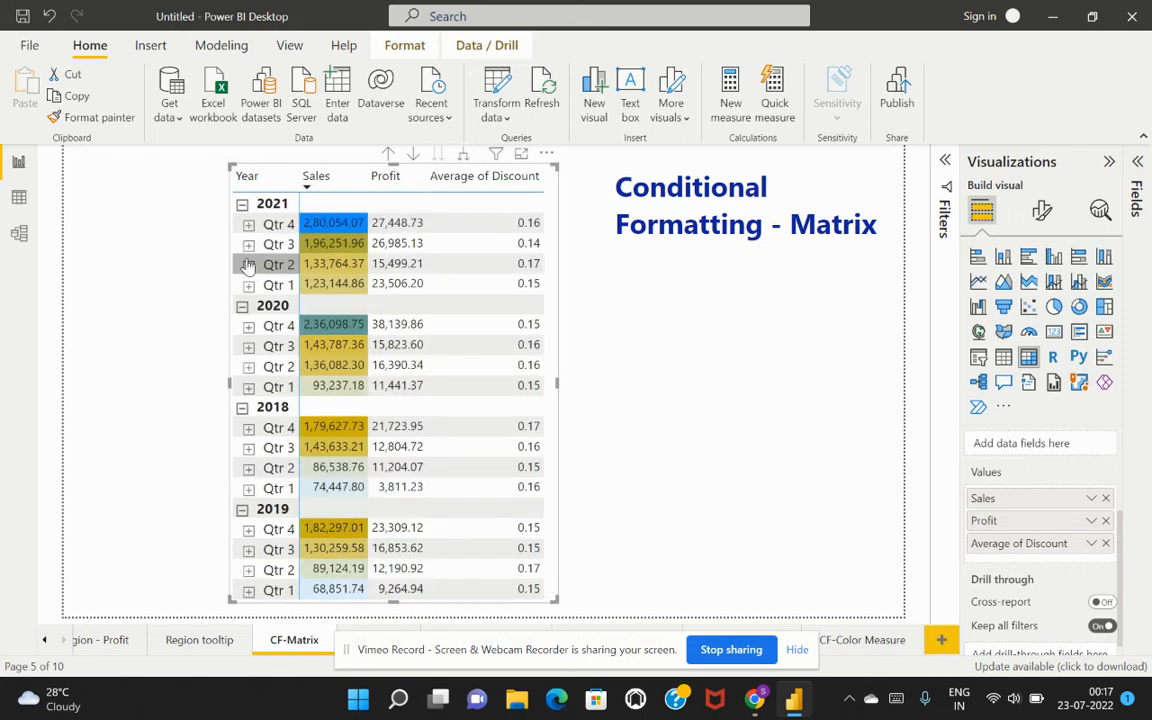
{"action": "left_click", "coordinate": [248, 265]}
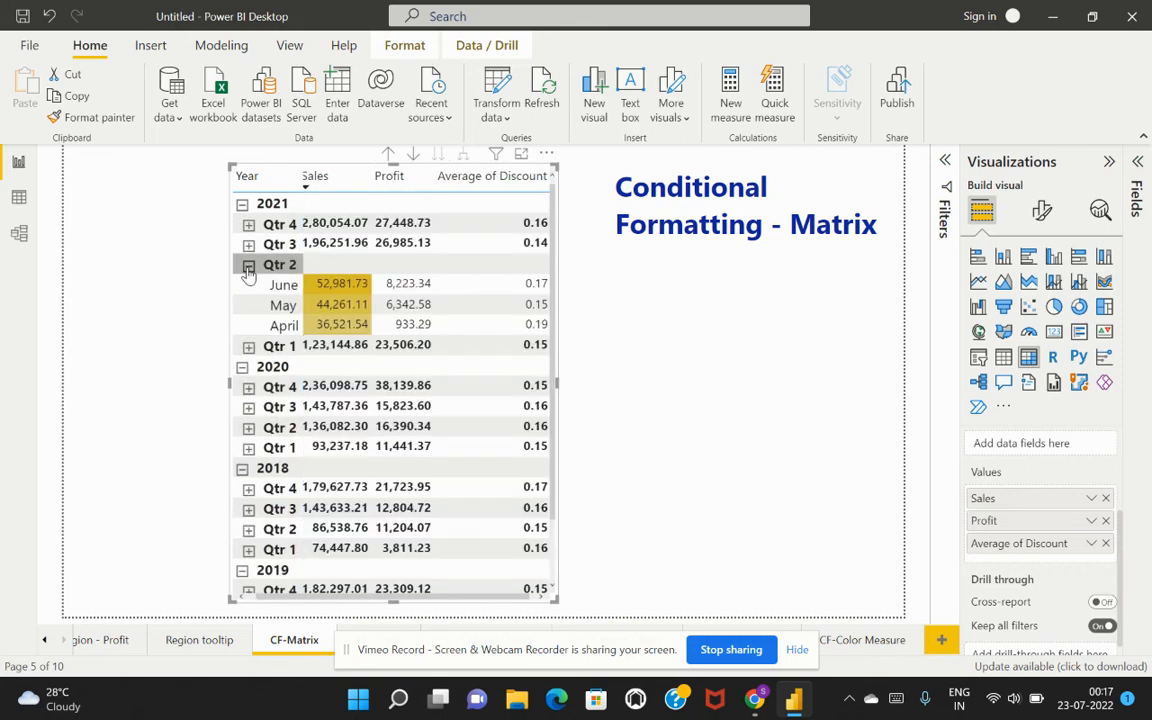
{"action": "left_click", "coordinate": [248, 265]}
{"action": "left_click", "coordinate": [248, 285]}
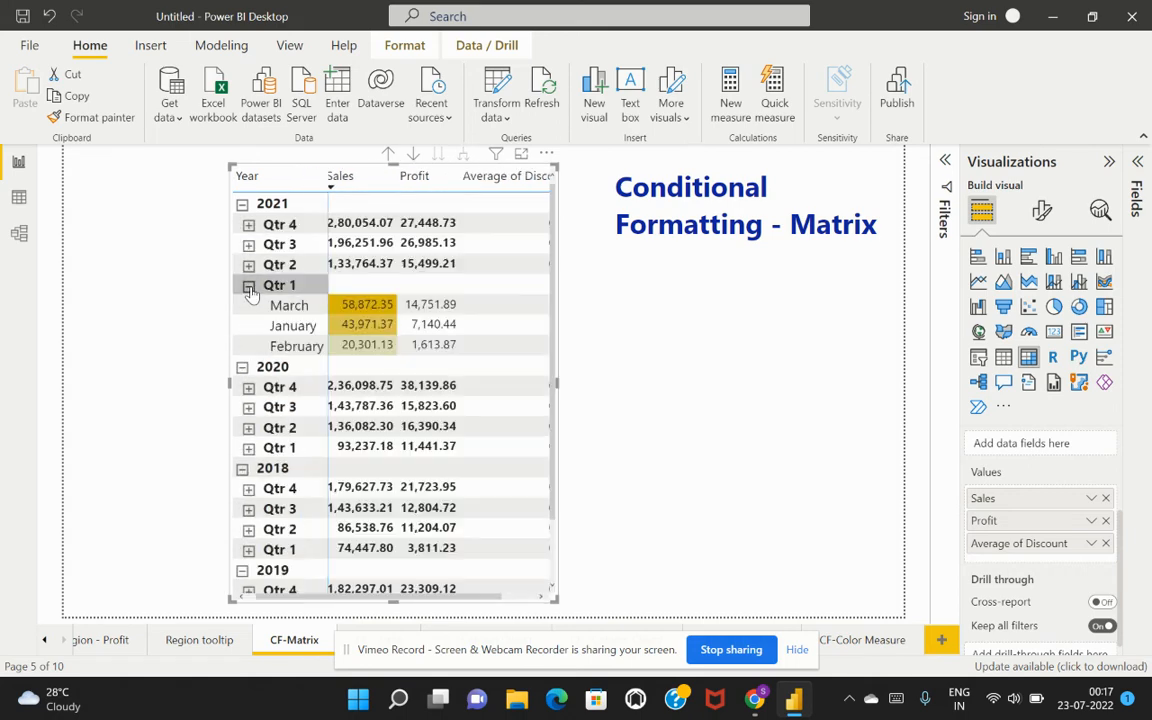
{"action": "left_click", "coordinate": [248, 285]}
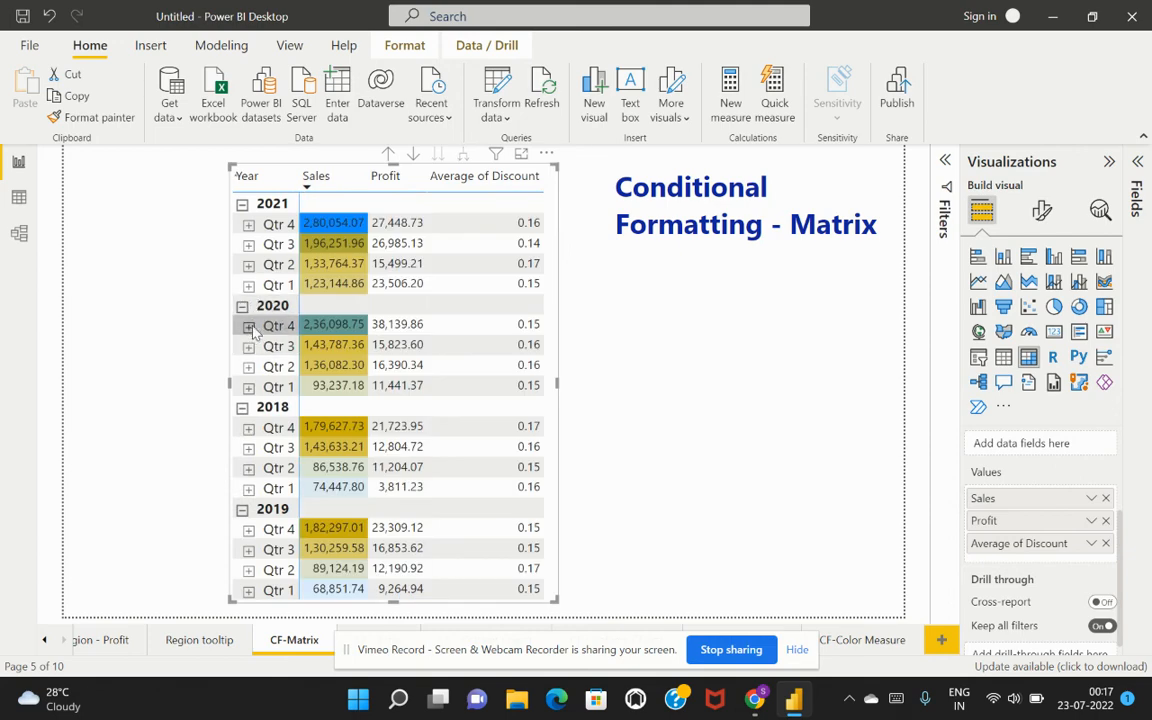
Step: Check the monthly Profit values under Qtr 4, Qtr 3 and Qtr 2 of 2020, collapsing each quarter again
{"action": "left_click", "coordinate": [248, 326]}
{"action": "left_click", "coordinate": [248, 326]}
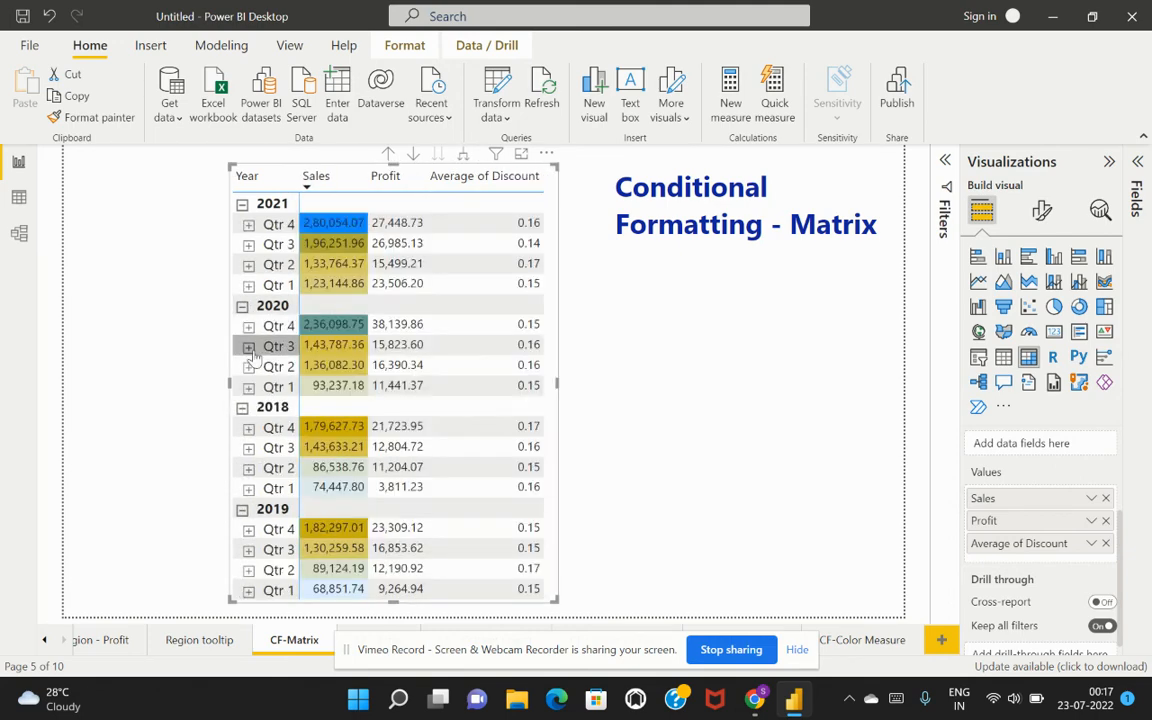
{"action": "left_click", "coordinate": [248, 346]}
{"action": "left_click", "coordinate": [248, 346]}
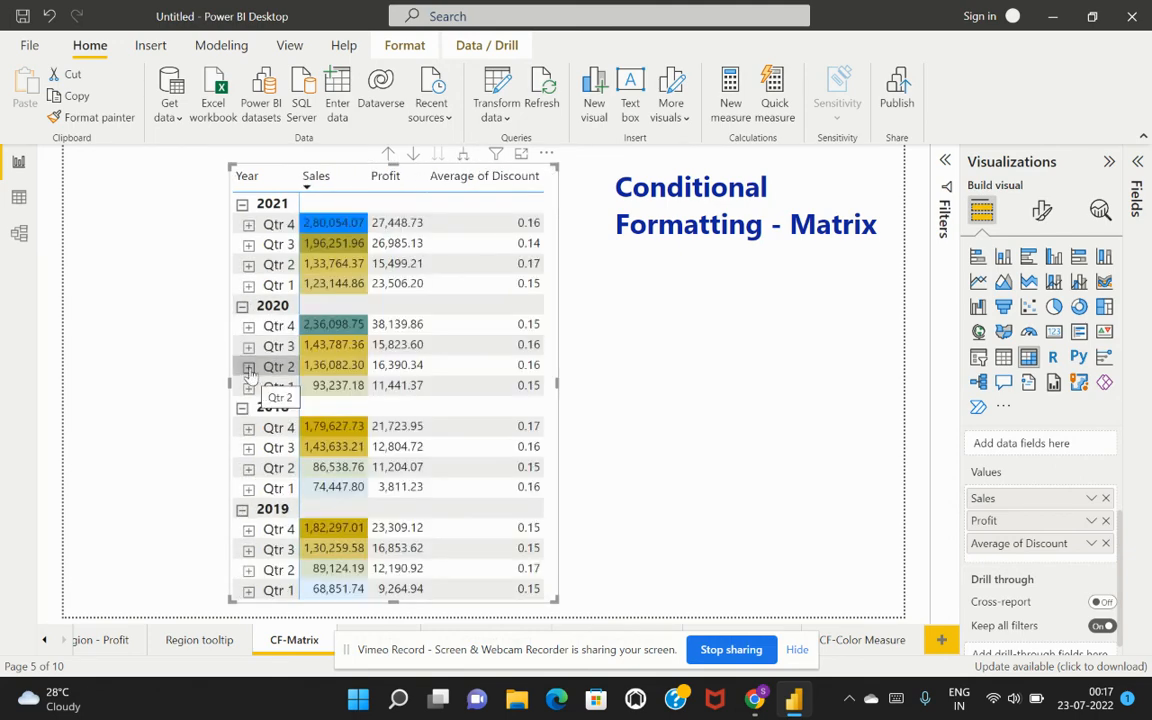
{"action": "left_click", "coordinate": [248, 366]}
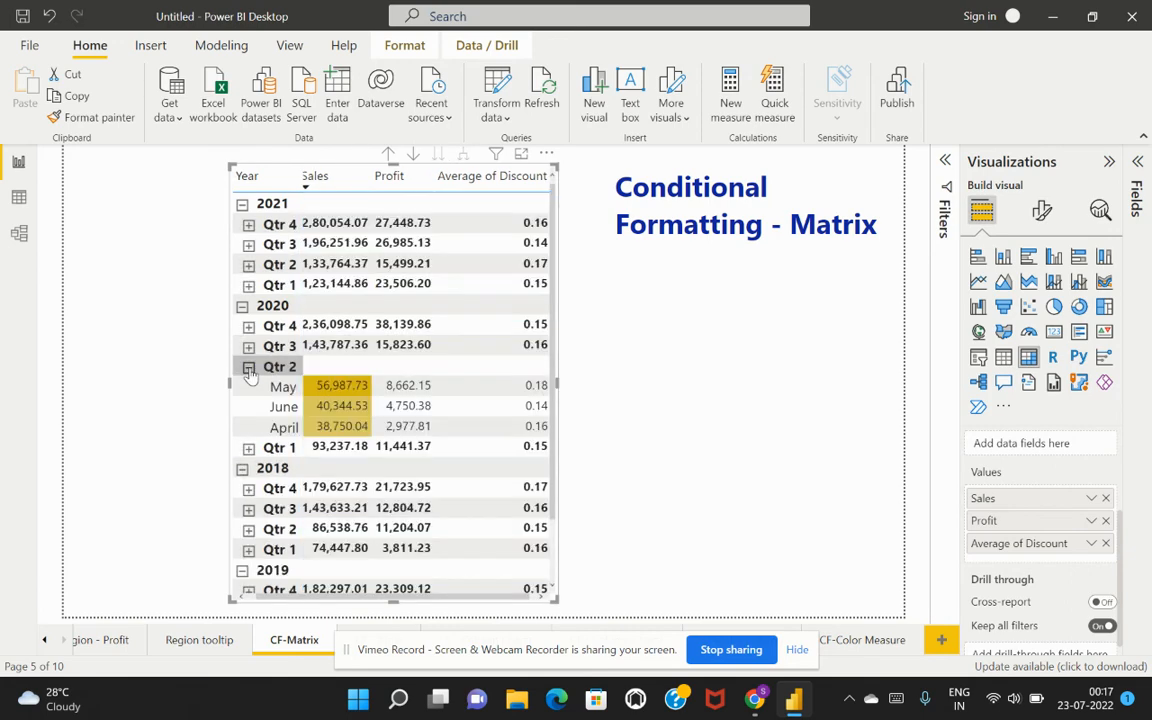
{"action": "left_click", "coordinate": [248, 367]}
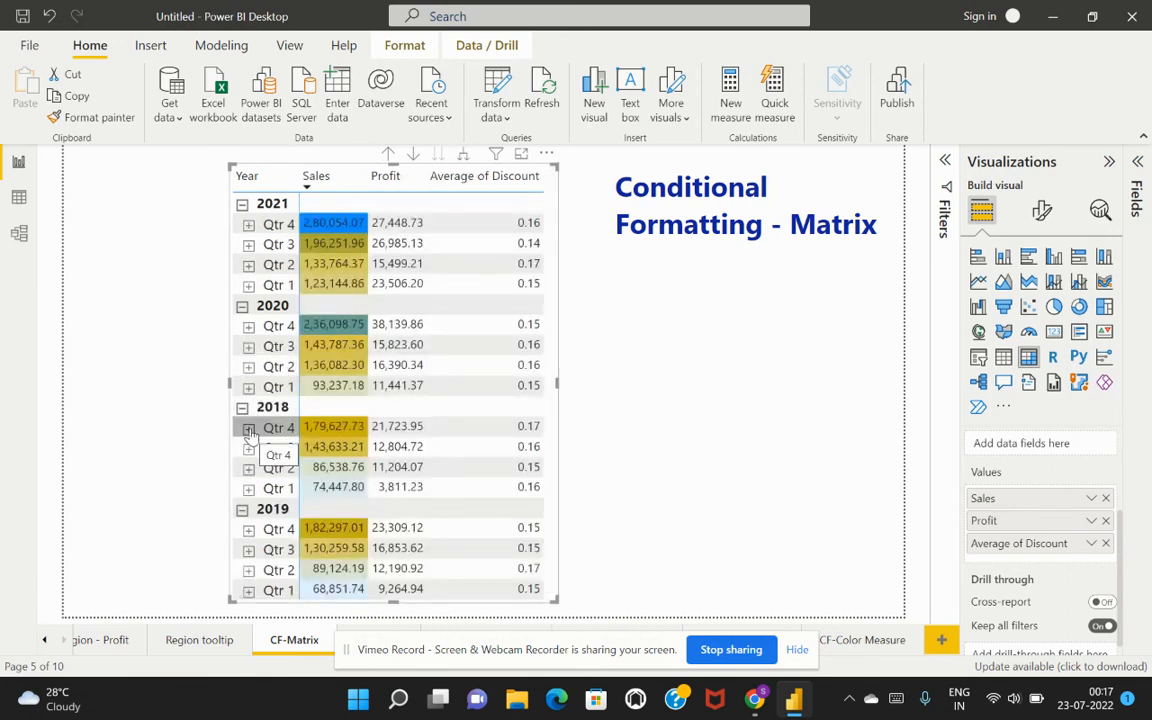
Step: Check the monthly Profit values under 2018 Qtr 4, 2018 Qtr 1 and 2019 Qtr 3, collapsing each again
{"action": "left_click", "coordinate": [248, 428]}
{"action": "left_click", "coordinate": [248, 428]}
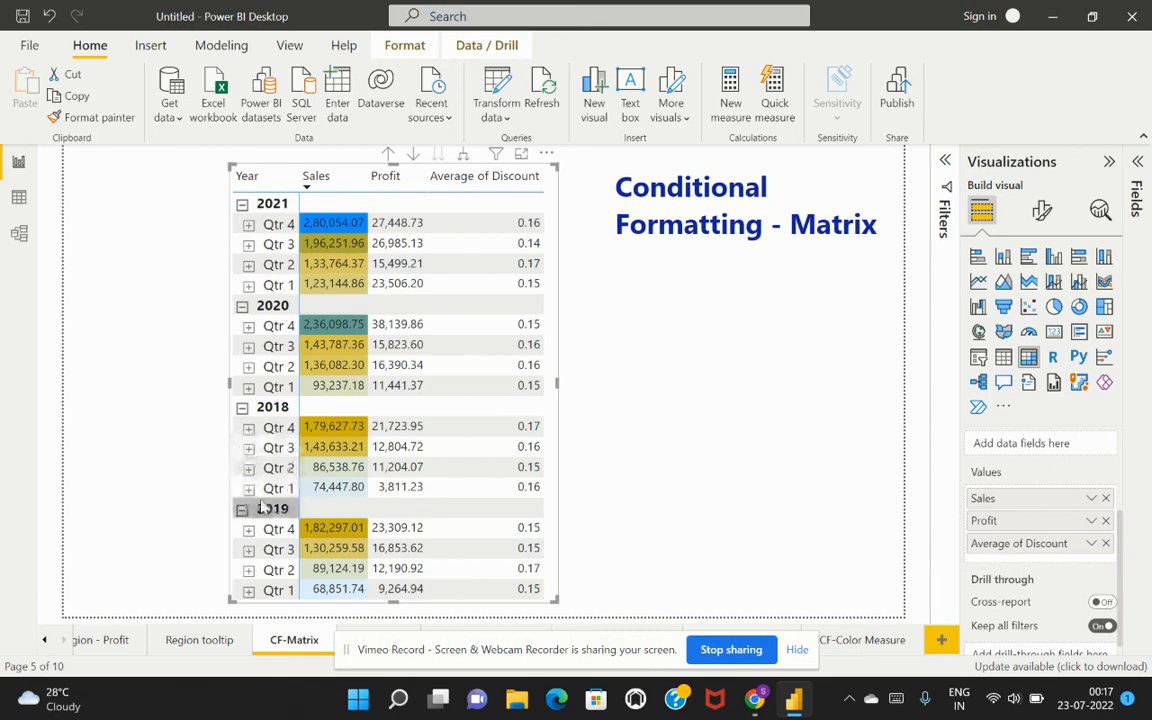
{"action": "left_click", "coordinate": [250, 490]}
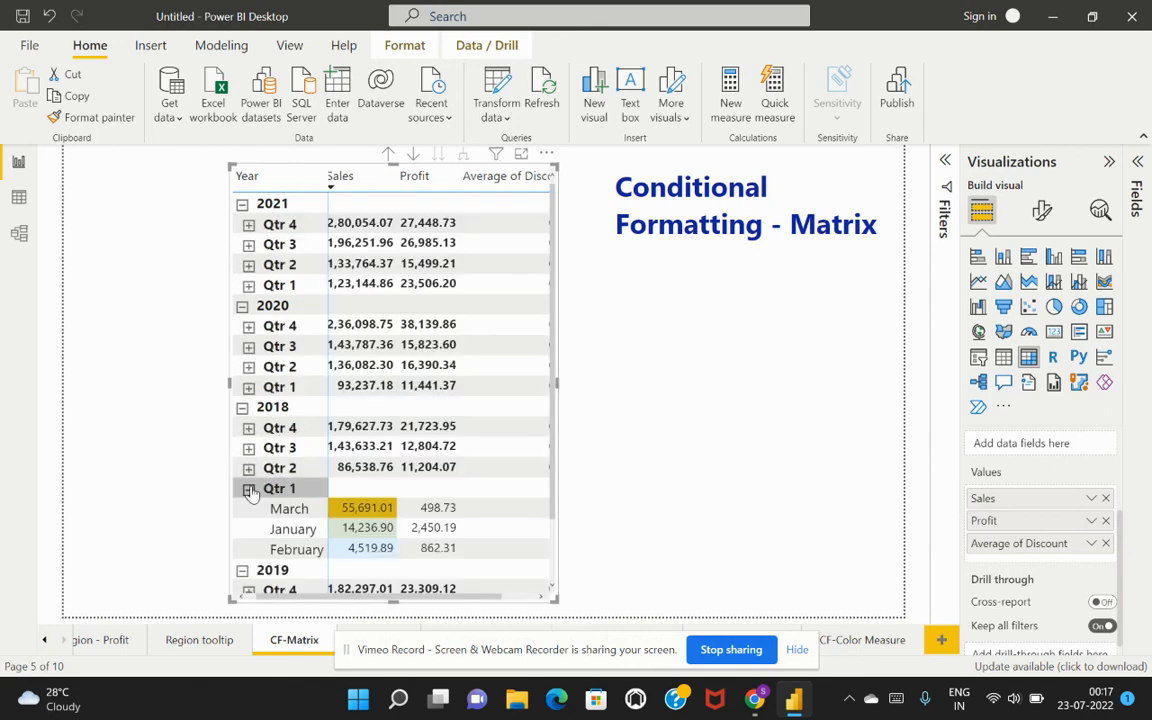
{"action": "left_click", "coordinate": [249, 490]}
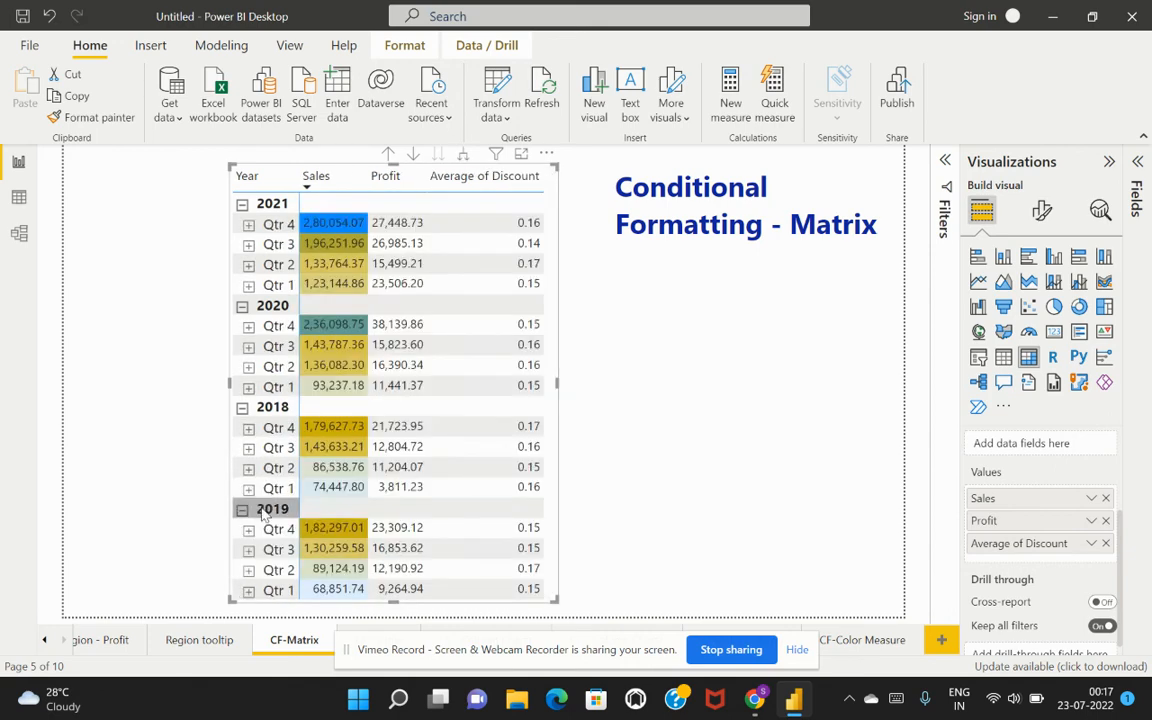
{"action": "left_click", "coordinate": [249, 549]}
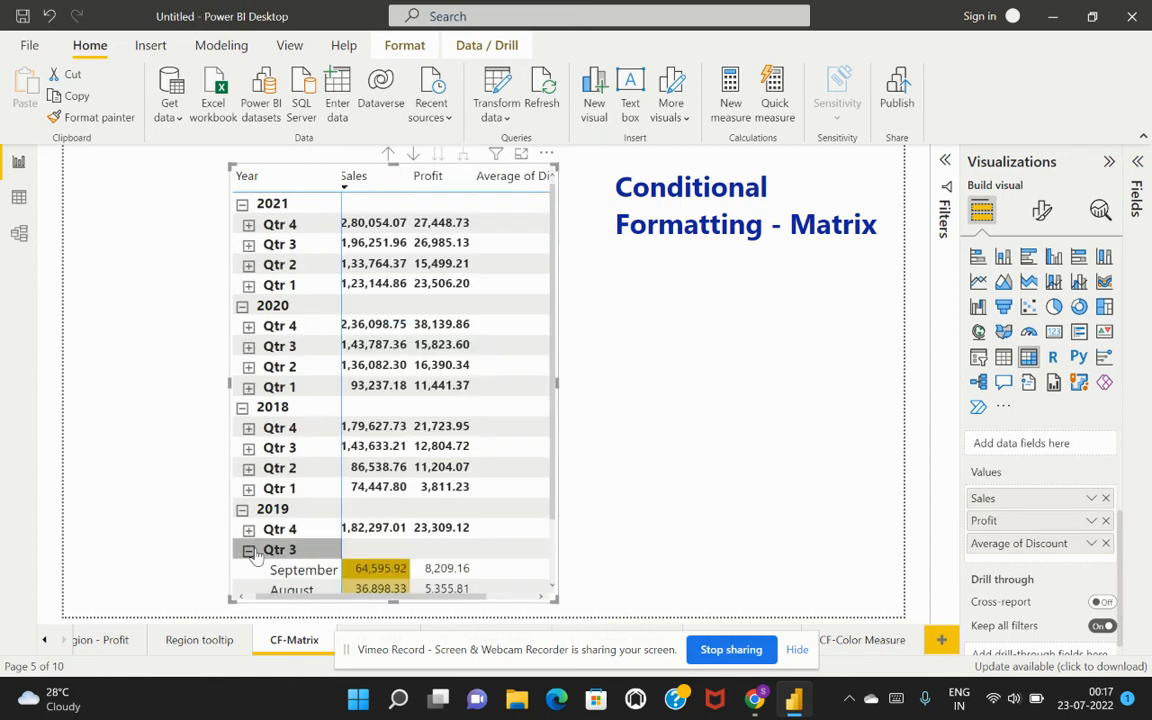
{"action": "left_click", "coordinate": [249, 550]}
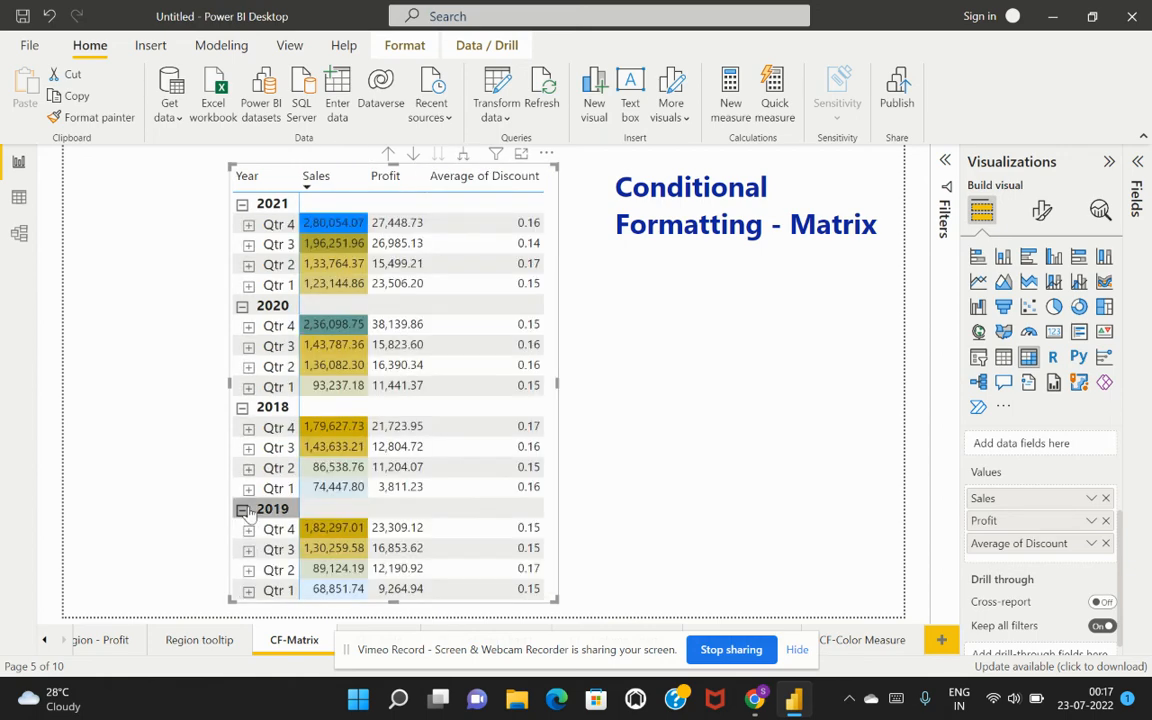
Step: Expand Qtr 1 of 2019 to its months and examine the Profit background colors
{"action": "left_click", "coordinate": [249, 592]}
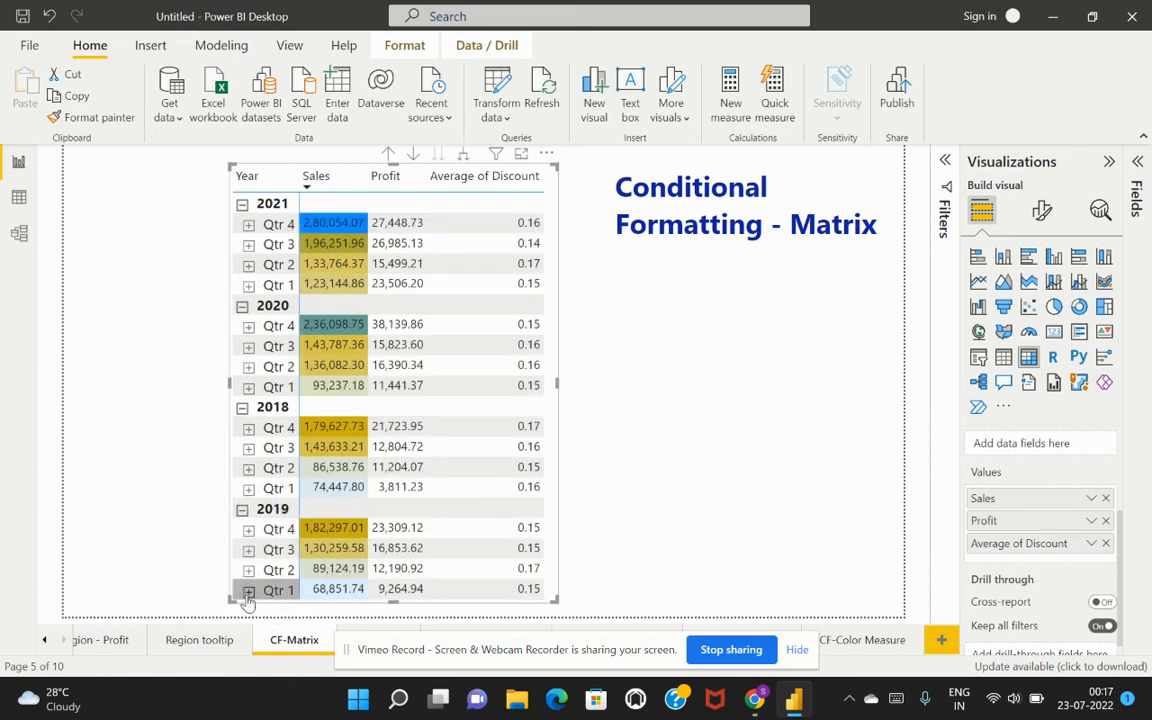
{"action": "scroll", "coordinate": [262, 556], "scroll_direction": "down", "scroll_amount": 1}
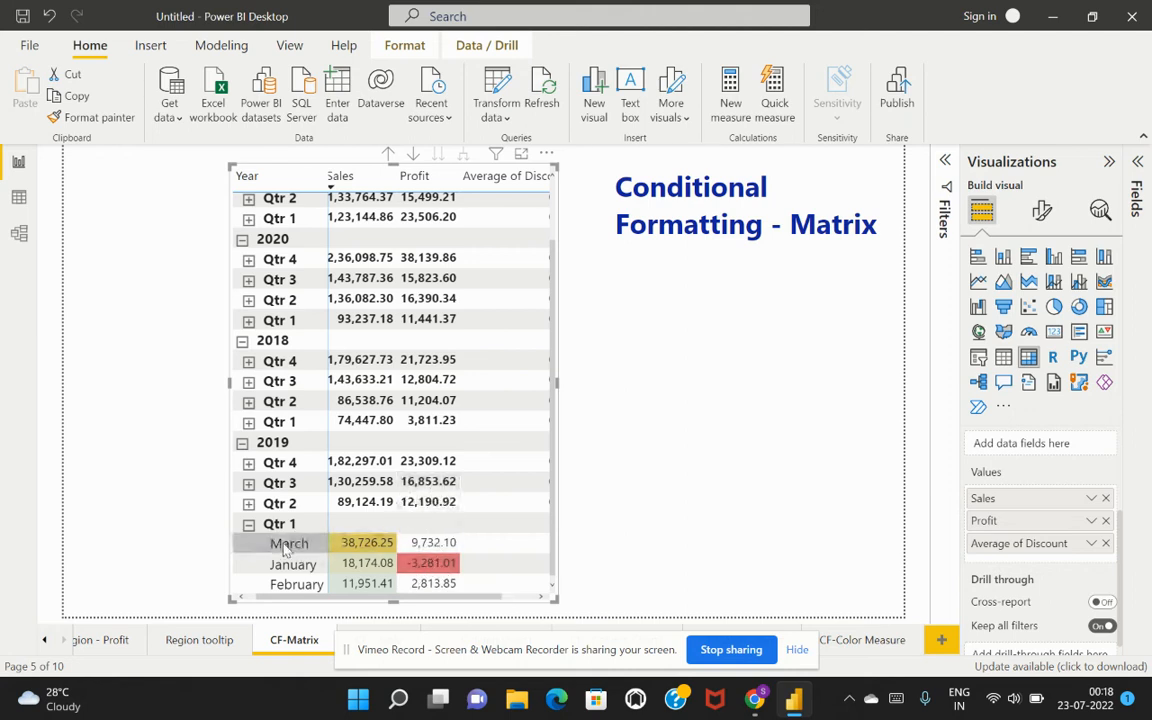
{"action": "scroll", "coordinate": [462, 467], "scroll_direction": "up", "scroll_amount": 1}
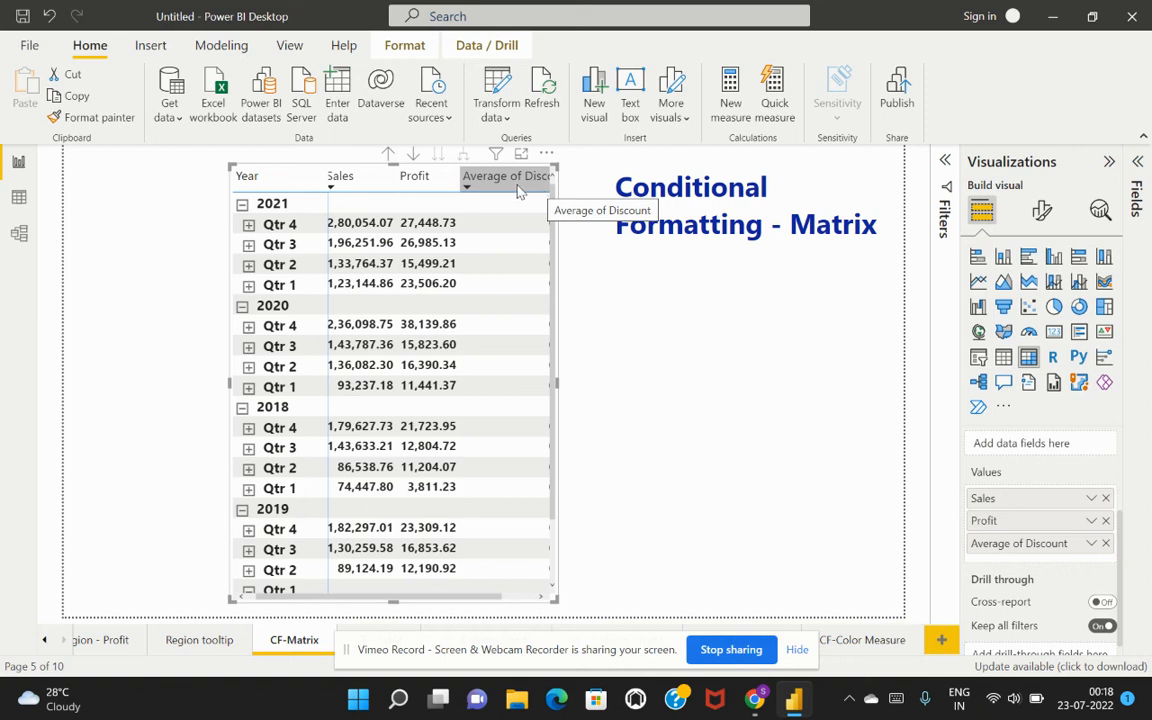
Step: Apply icon conditional formatting to Average of Discount with percent rules 0–33 red diamond, 33–67 yellow triangle and 67–100 green circle
{"action": "left_click", "coordinate": [1092, 545]}
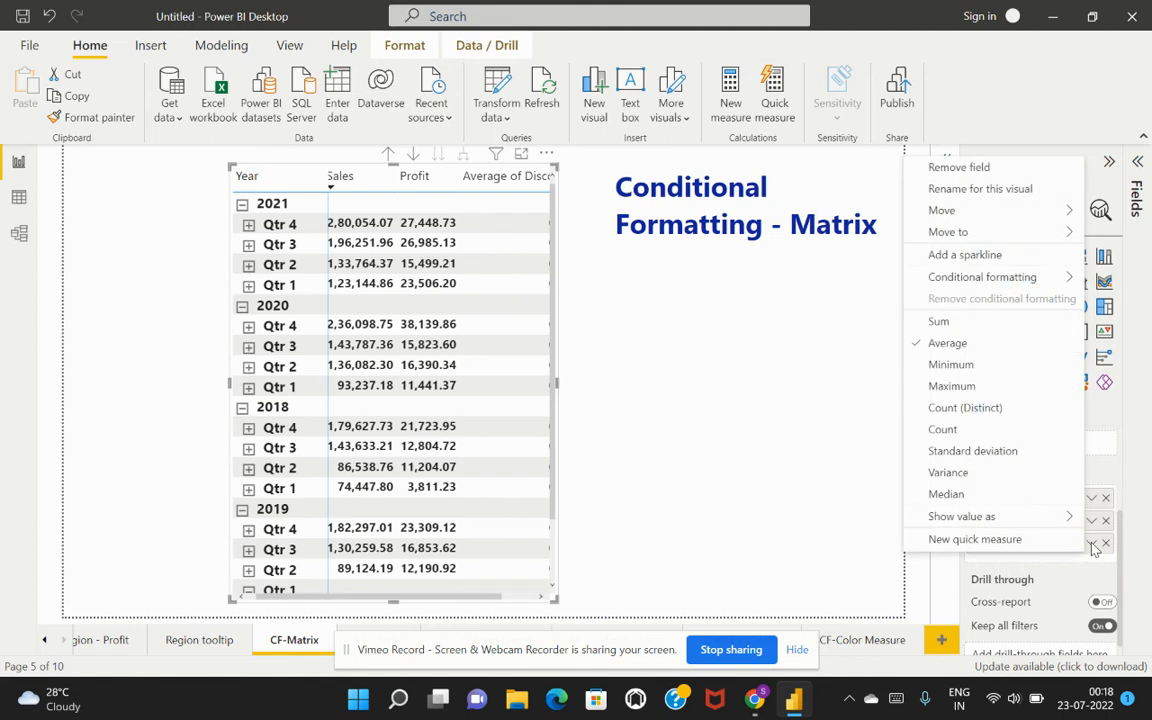
{"action": "mouse_move", "coordinate": [975, 277]}
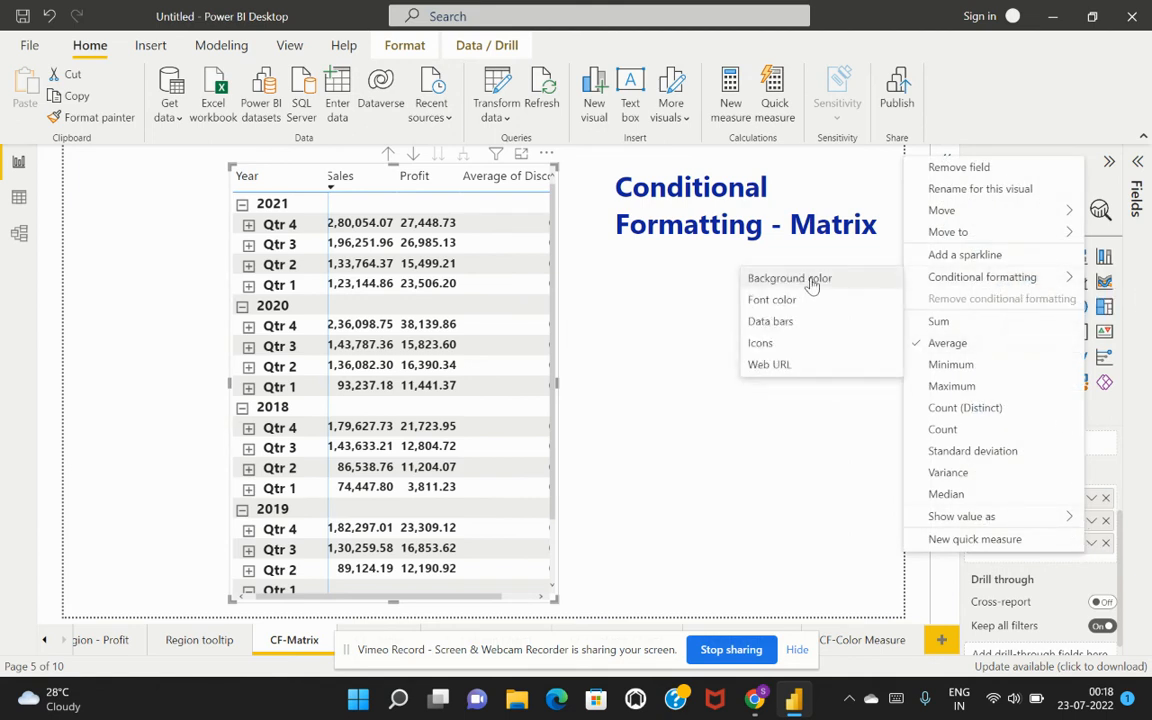
{"action": "left_click", "coordinate": [771, 347]}
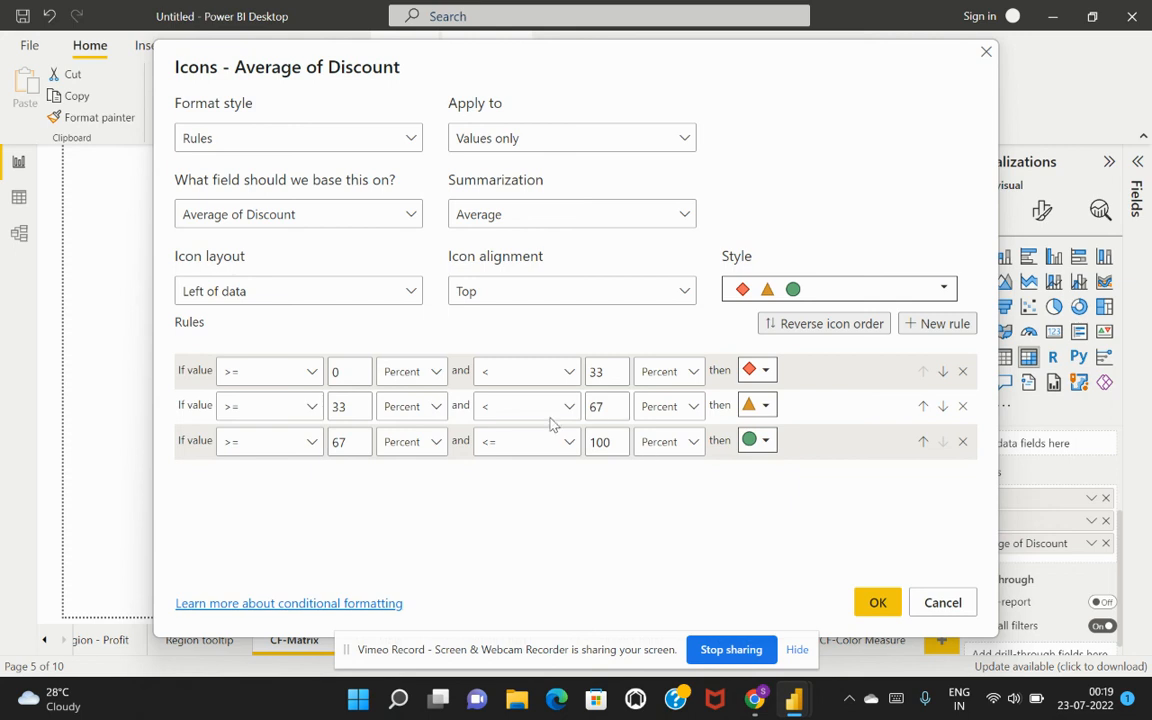
{"action": "left_click", "coordinate": [395, 372]}
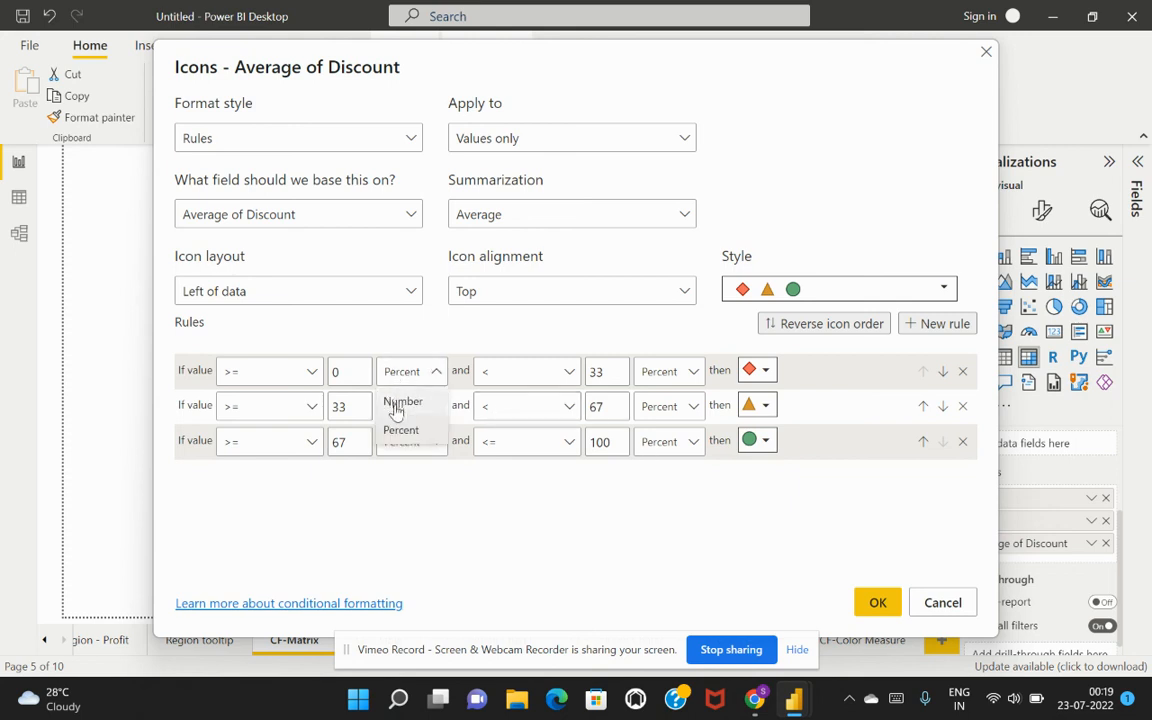
{"action": "left_click", "coordinate": [459, 532]}
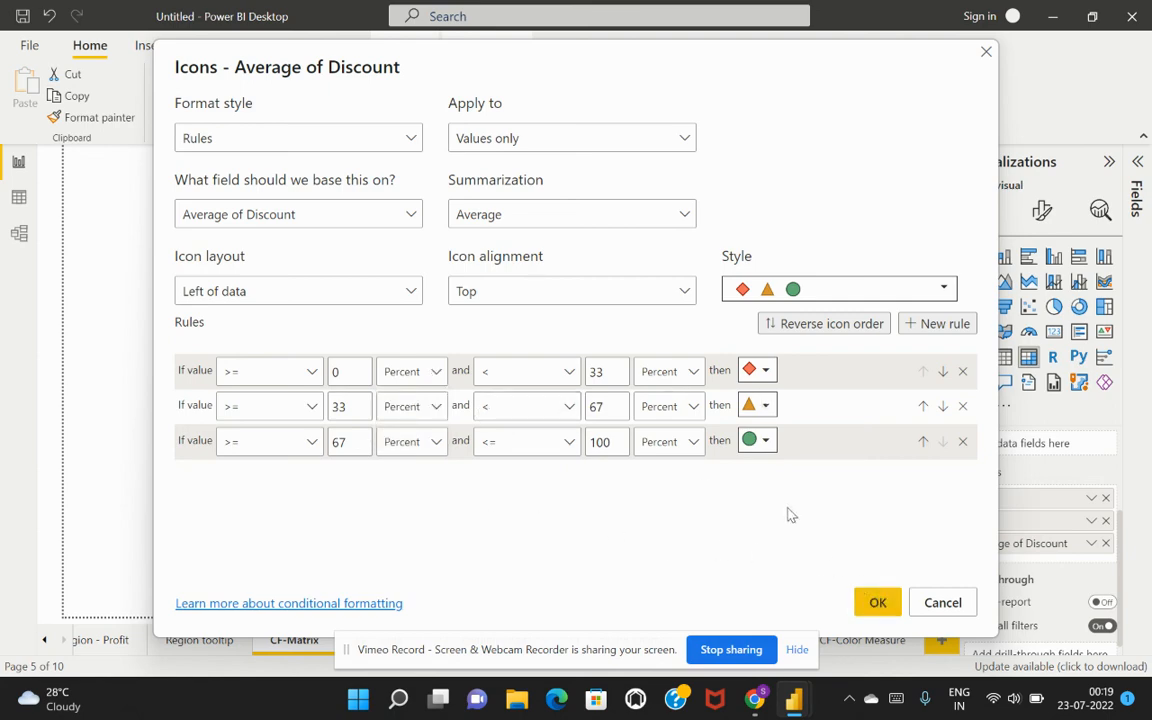
{"action": "left_click", "coordinate": [877, 605]}
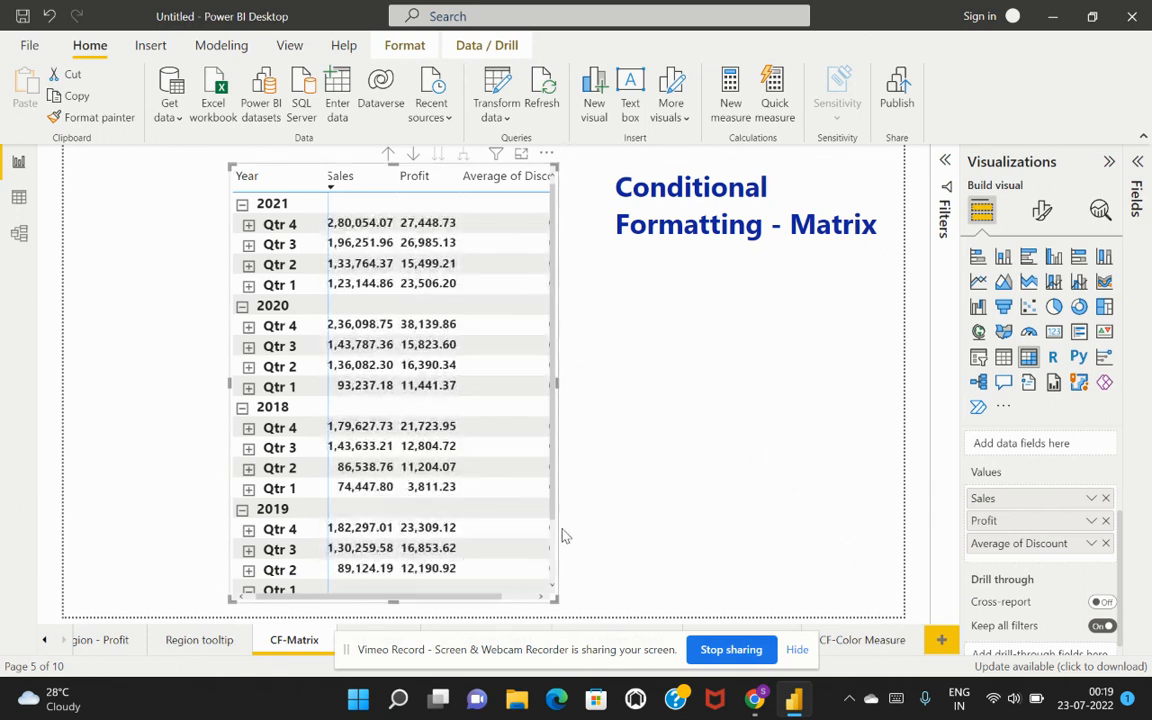
Step: Widen the matrix so the Average of Discount column and its icons fit, with its edge just short of the title text
{"action": "left_click_drag", "start_coordinate": [557, 386], "coordinate": [671, 386]}
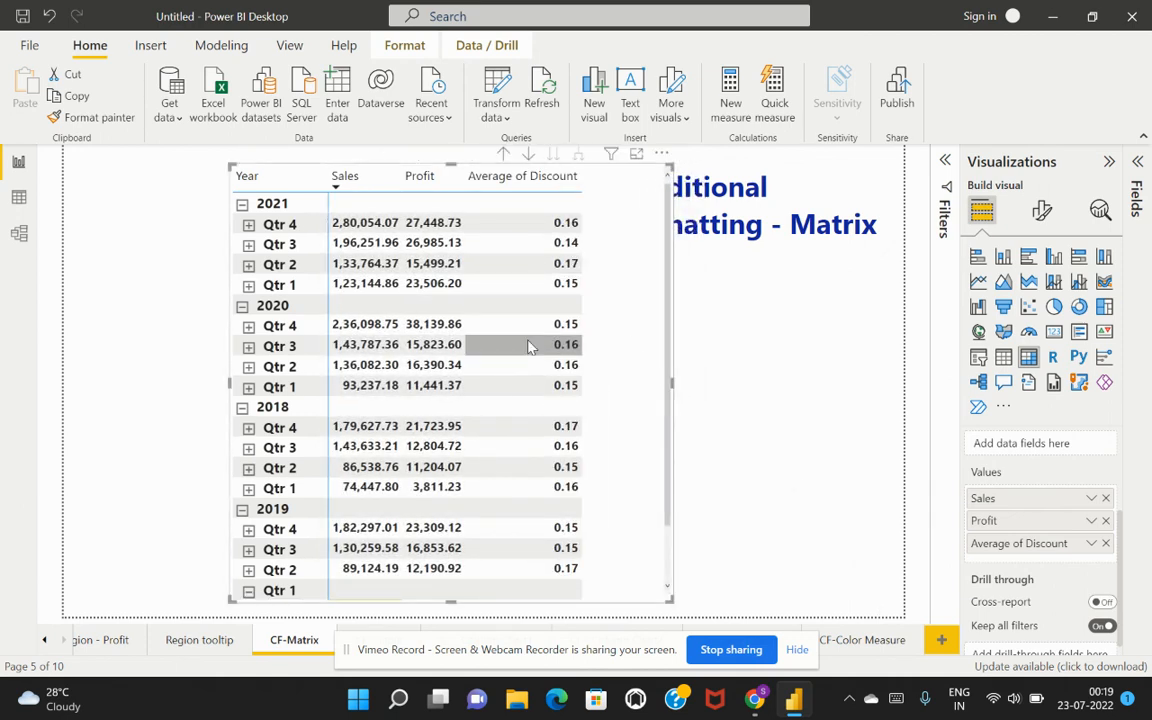
{"action": "scroll", "coordinate": [248, 524], "scroll_direction": "down", "scroll_amount": 1}
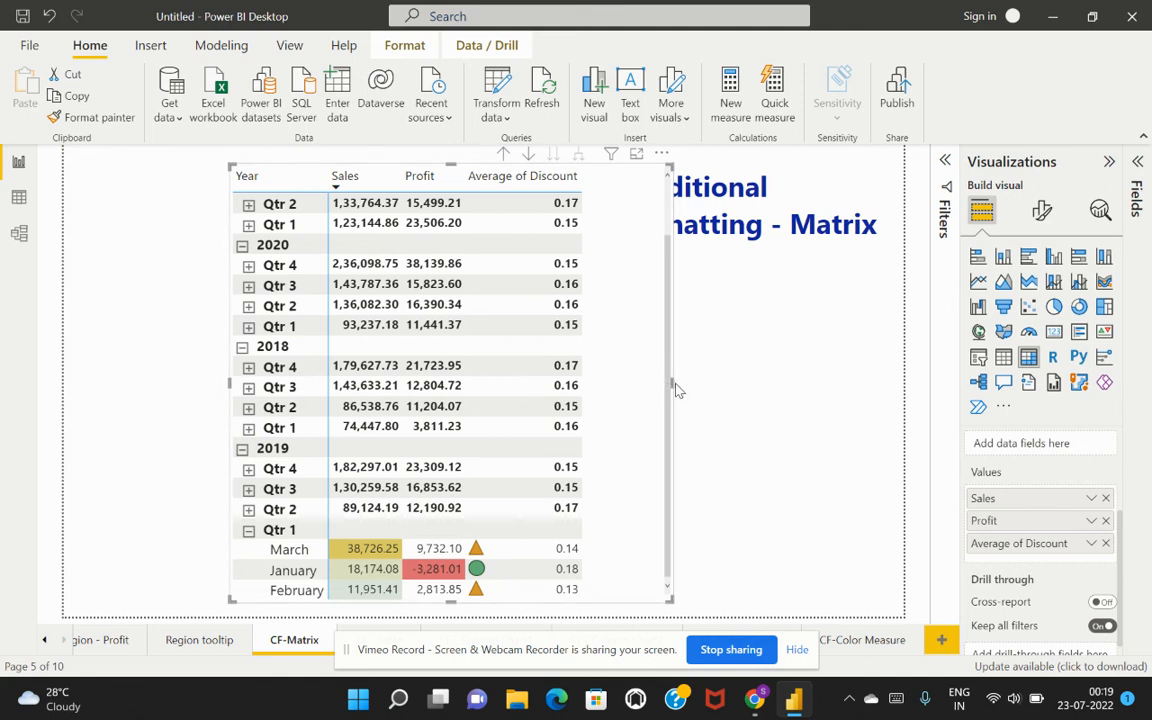
{"action": "left_click_drag", "start_coordinate": [672, 382], "coordinate": [628, 382]}
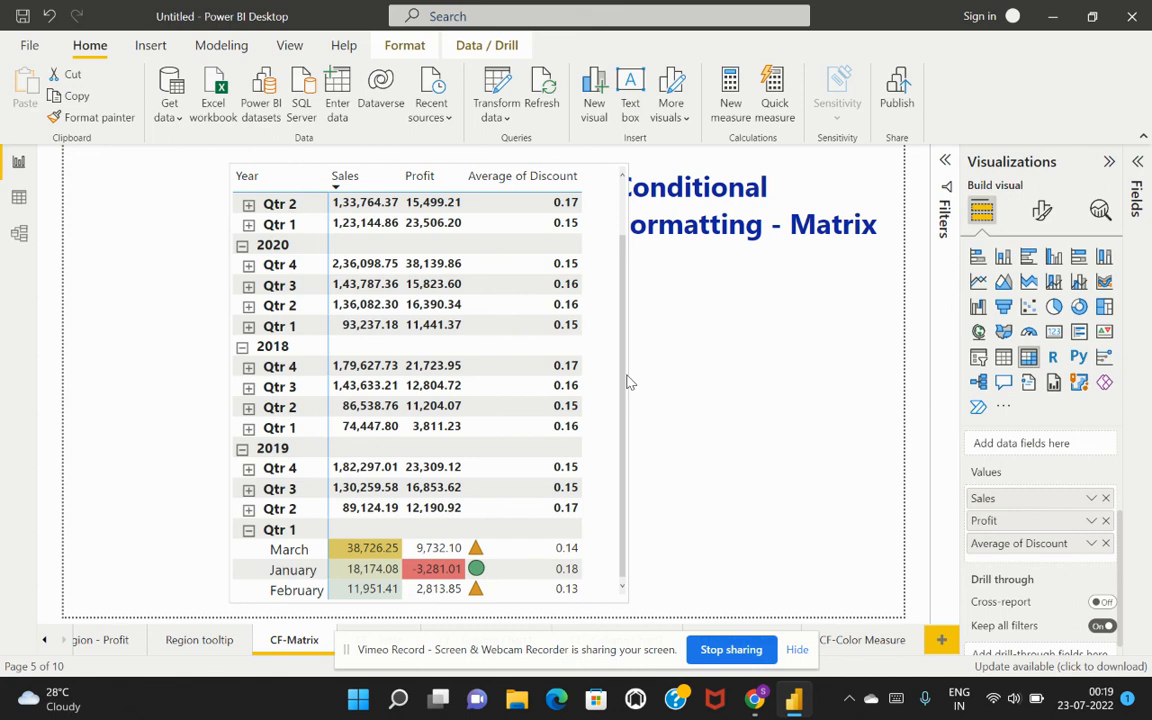
{"action": "left_click_drag", "start_coordinate": [629, 382], "coordinate": [609, 378]}
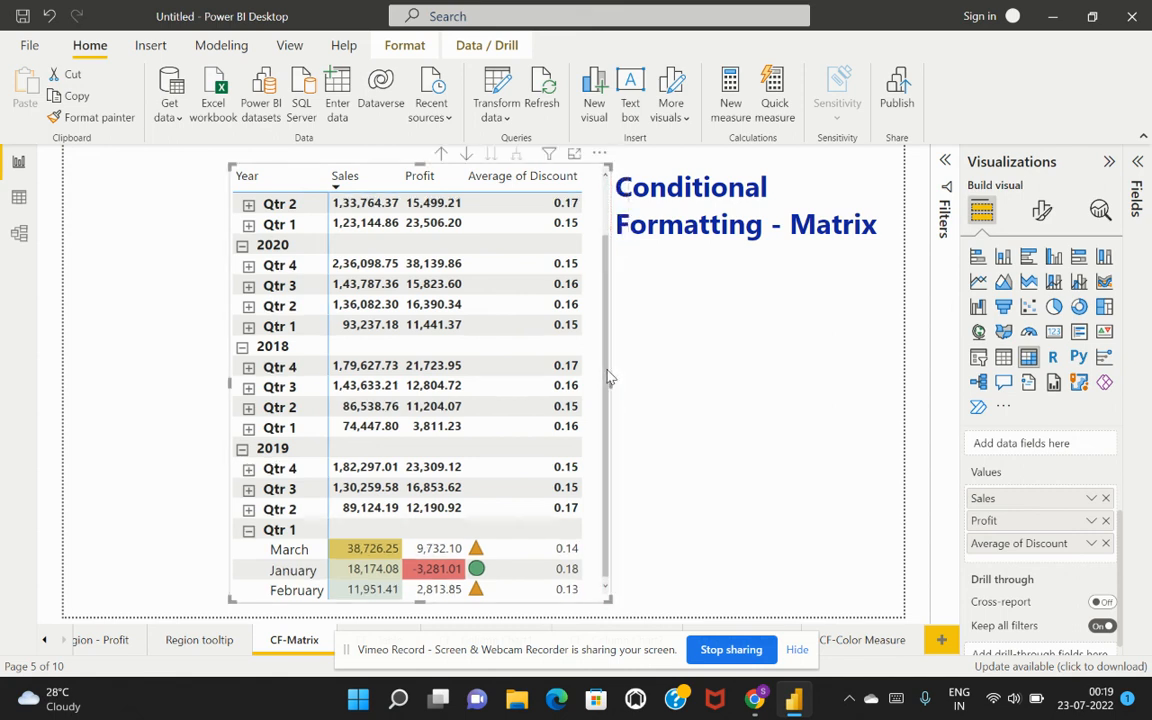